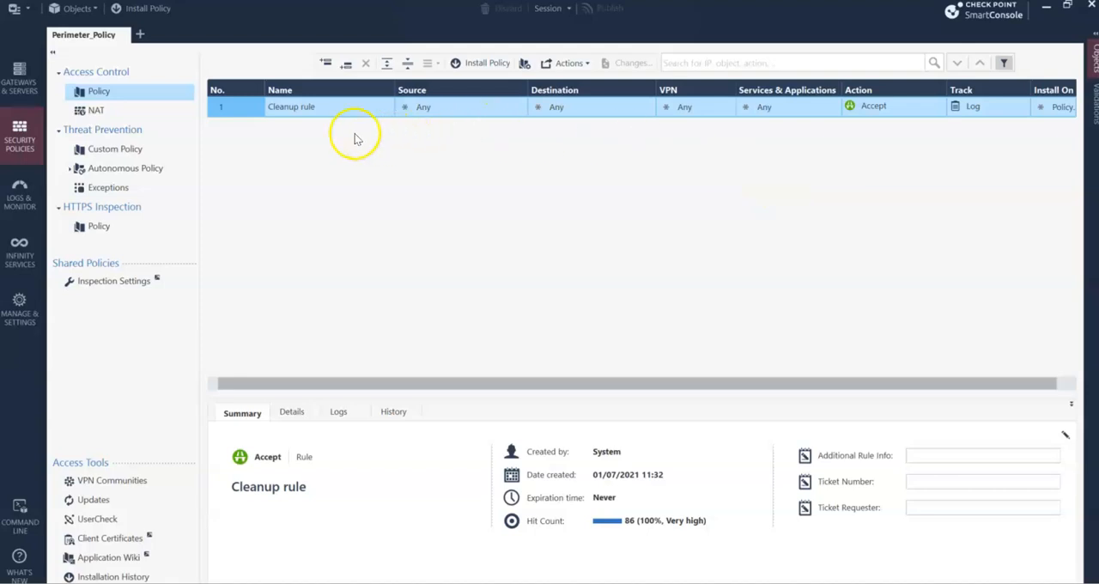
- Check the gateways and servers list, and return to the Perimeter_Policy access control rules to examine the Cleanup rule's action
left_click(21, 82)
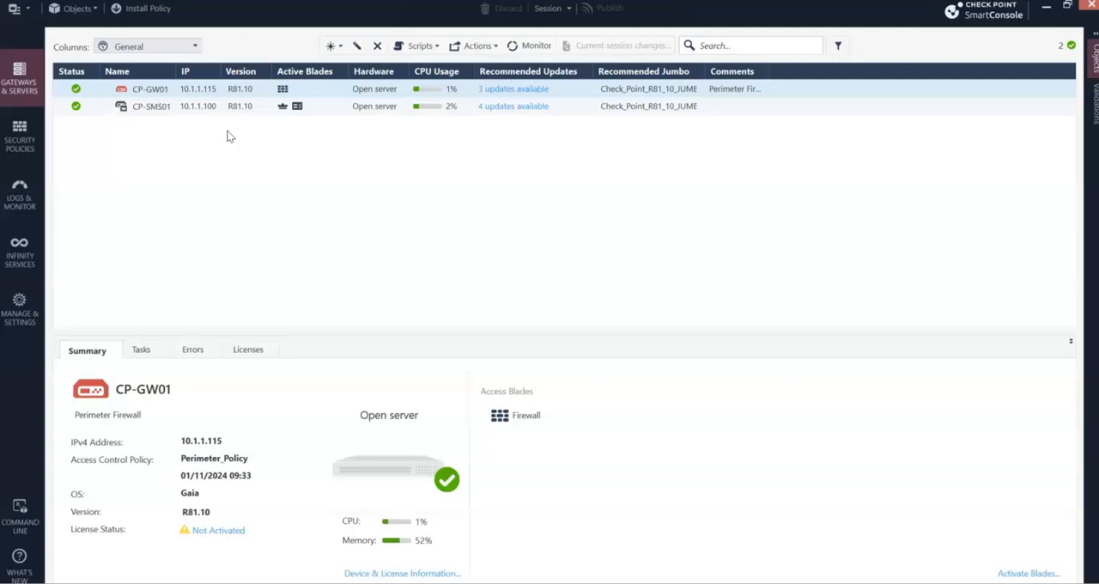
left_click(19, 138)
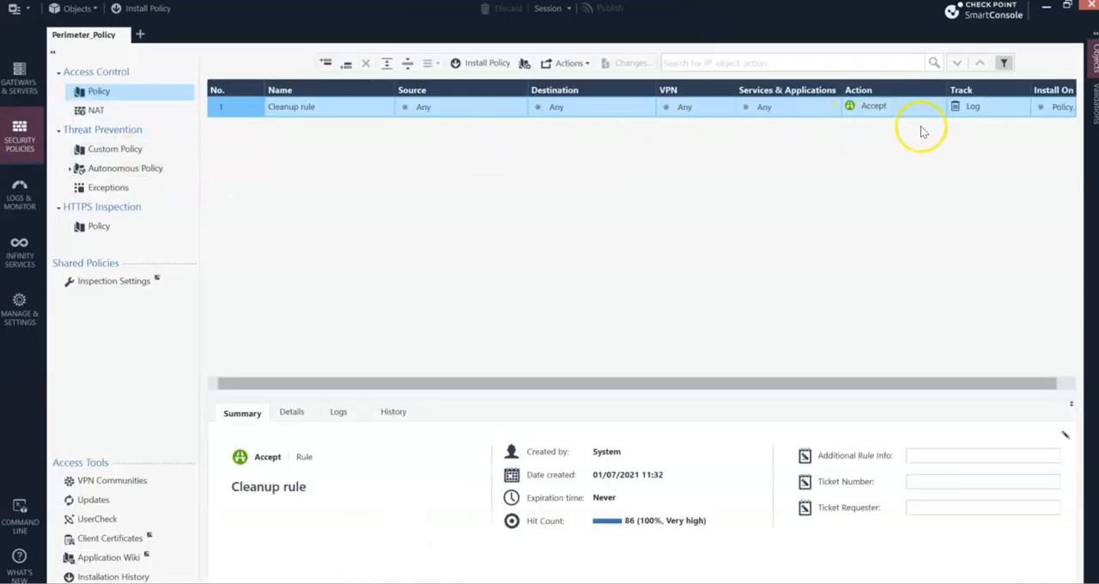
left_click(862, 109)
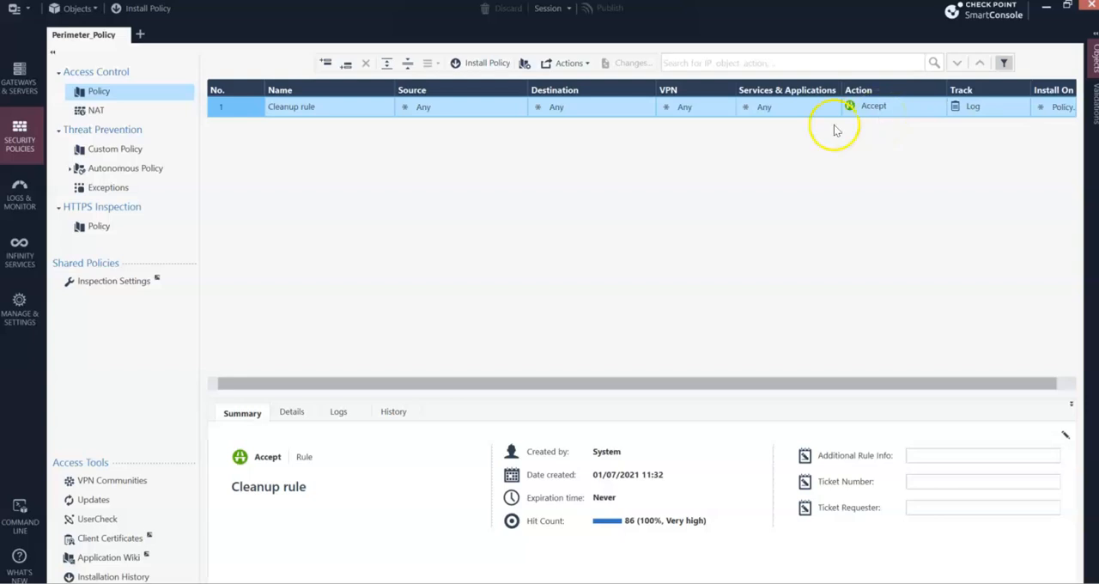
- Switch to the RuleBASE document in Word and review the sources, destinations, services and actions in the Security Rulebase table
left_click_drag(0, 9, 594, 1)
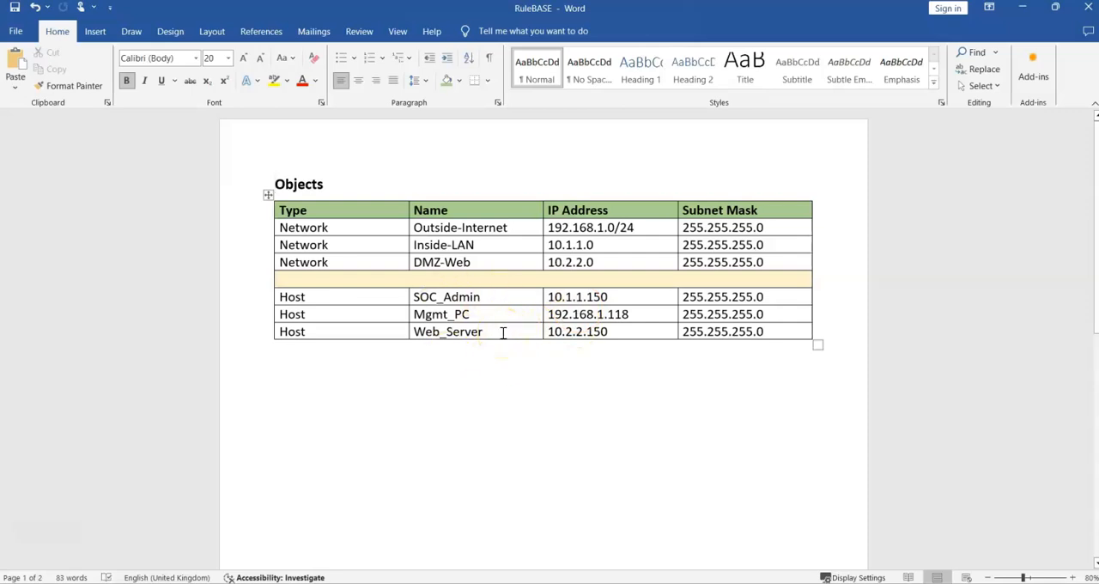
scroll(503, 333, "down", 10)
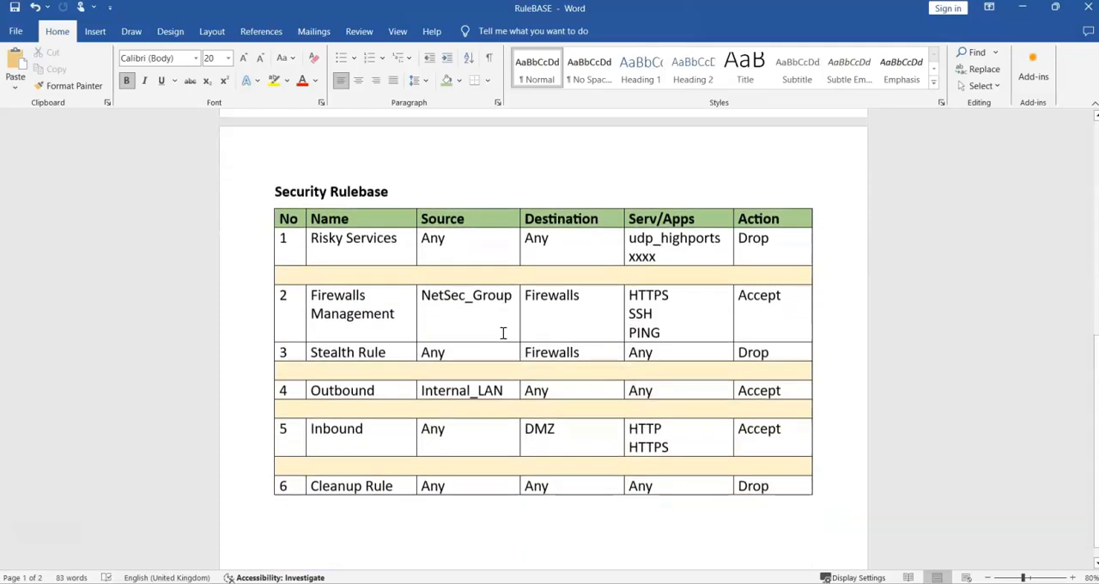
left_click(404, 180)
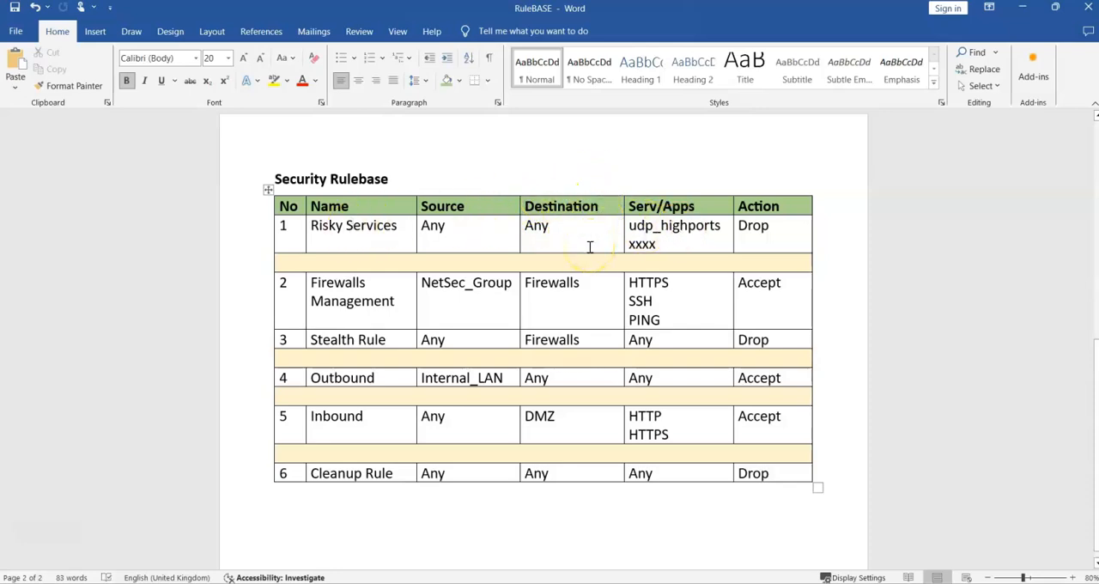
left_click(572, 162)
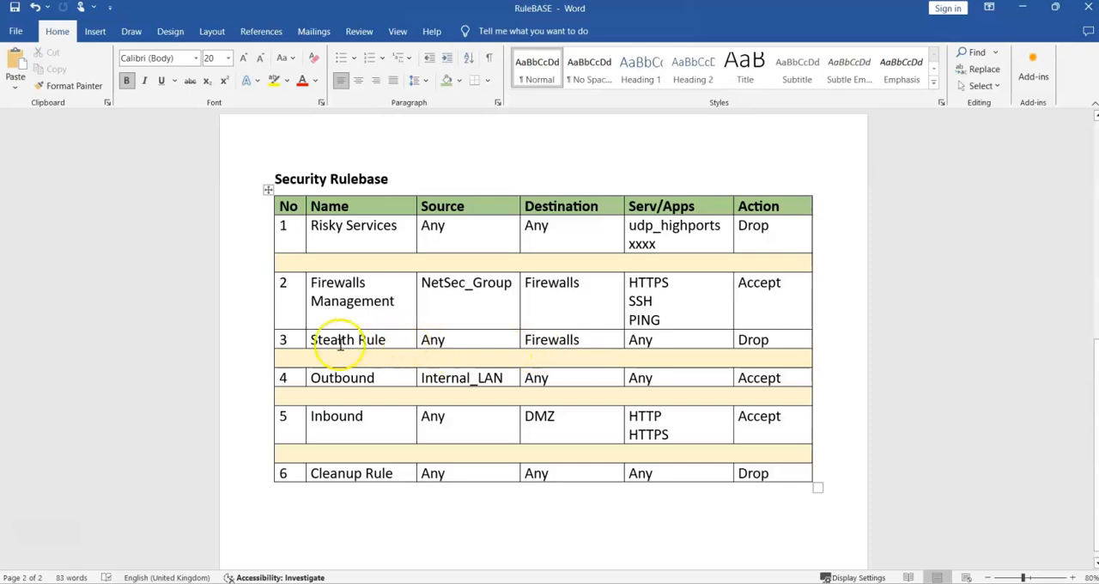
right_click(441, 340)
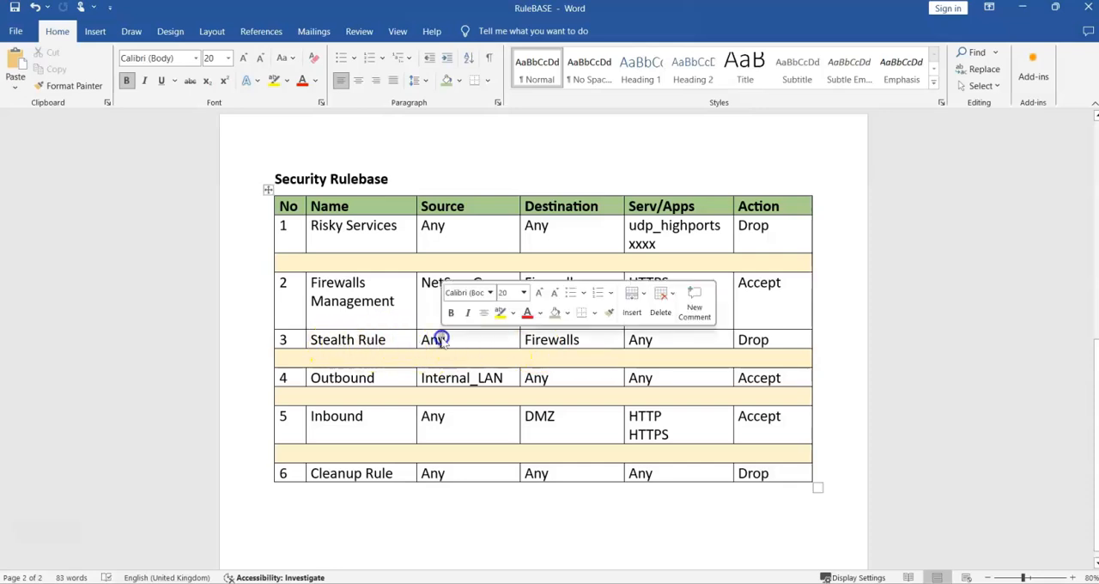
left_click(599, 341)
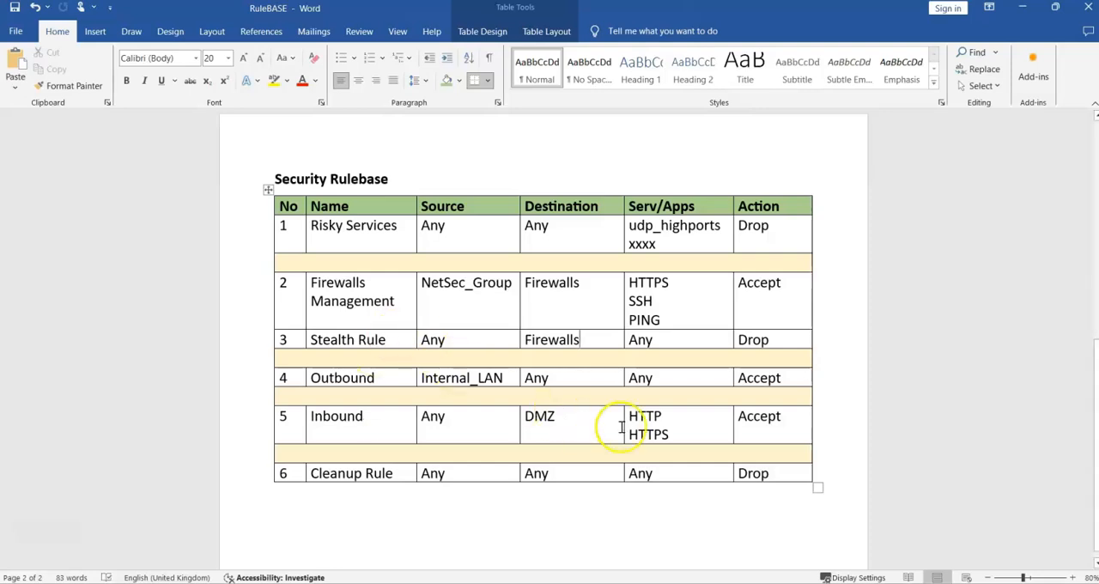
left_click(668, 433)
left_click_drag(668, 432, 620, 432)
left_click(648, 437)
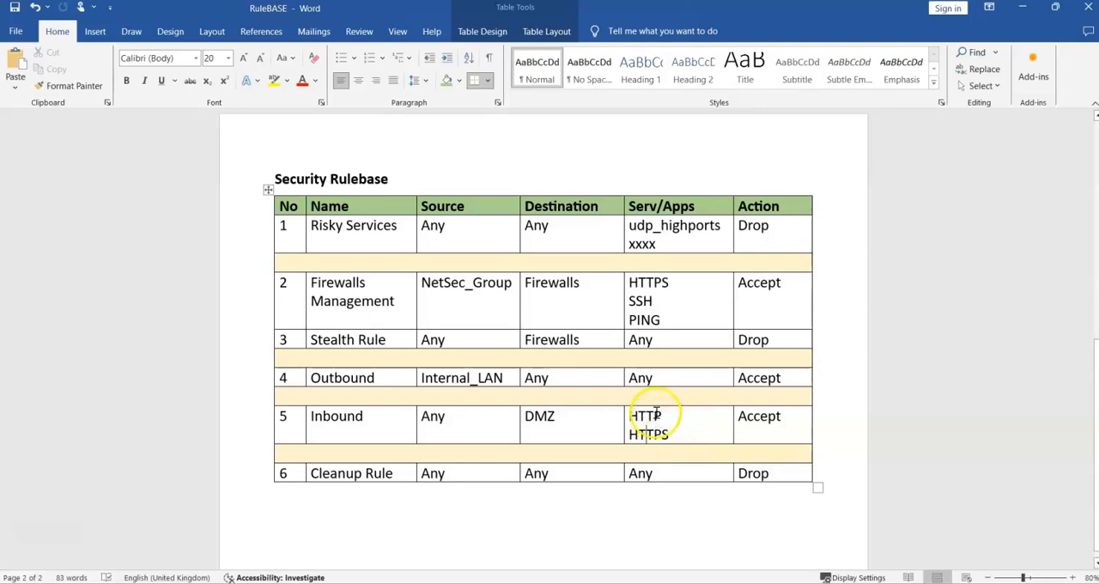
left_click_drag(658, 422, 615, 421)
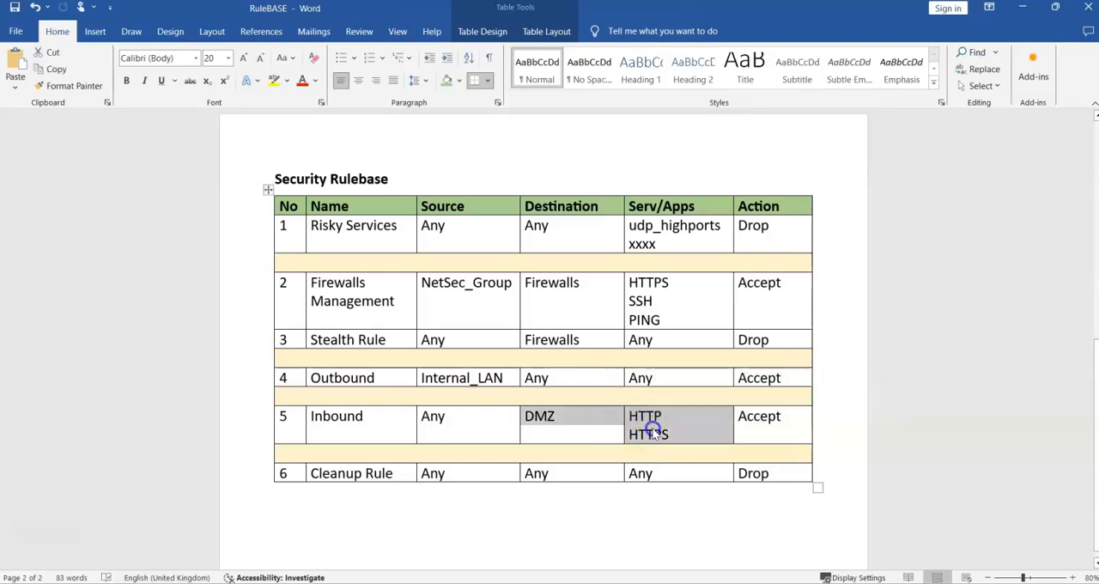
left_click(653, 434)
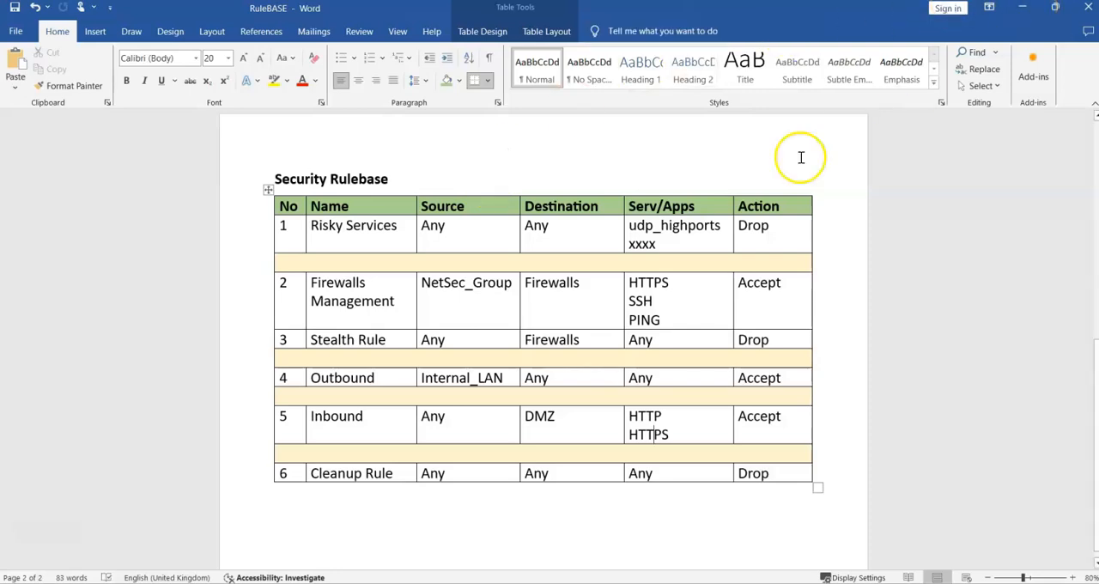
- Review the names and IP addresses of the host entries in the Objects table
scroll(787, 155, "up", 6)
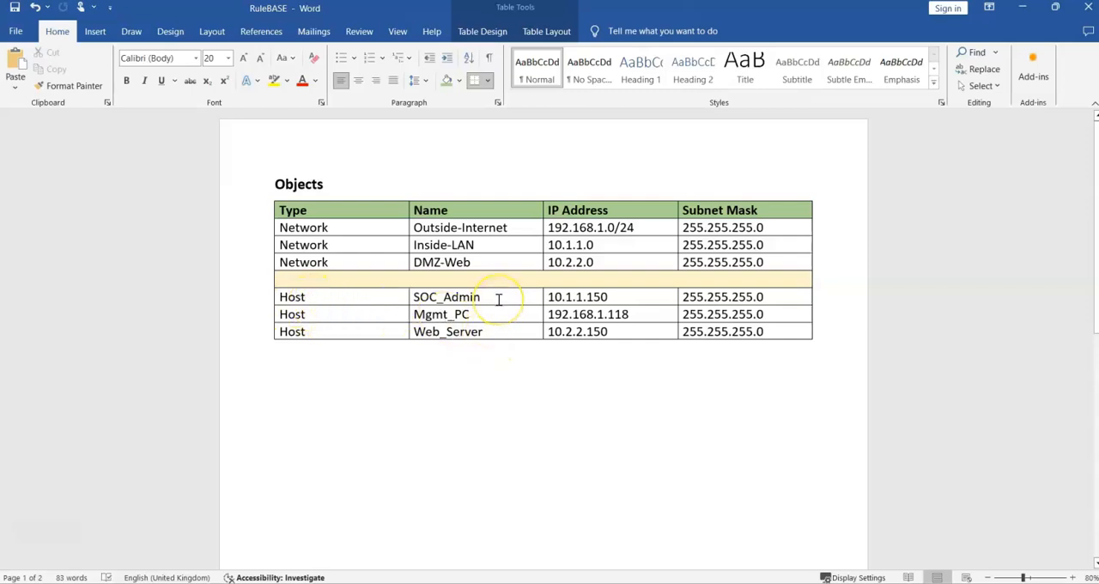
left_click_drag(483, 314, 412, 314)
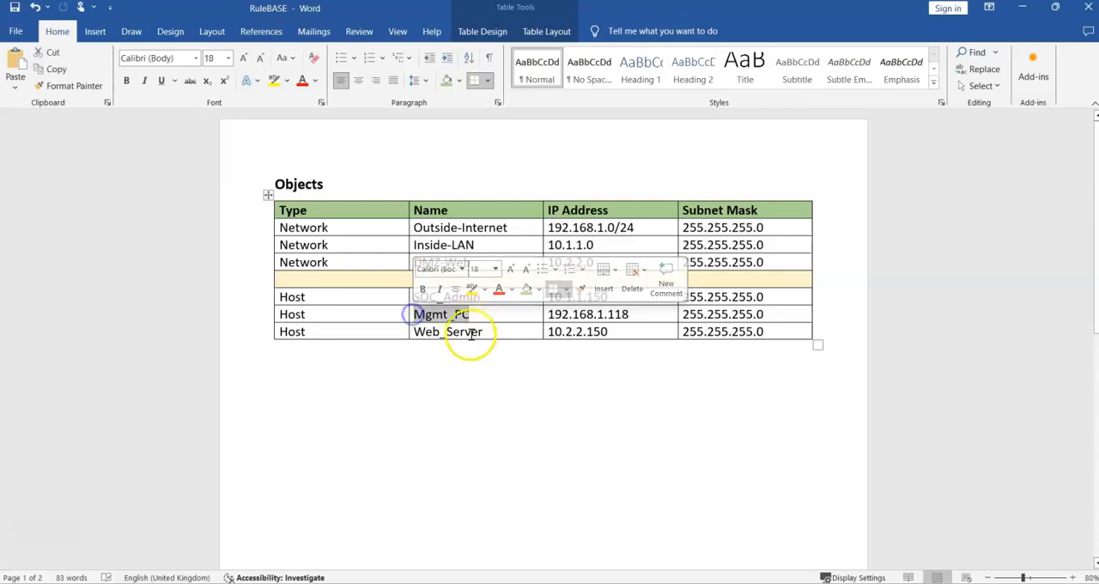
left_click_drag(484, 332, 413, 331)
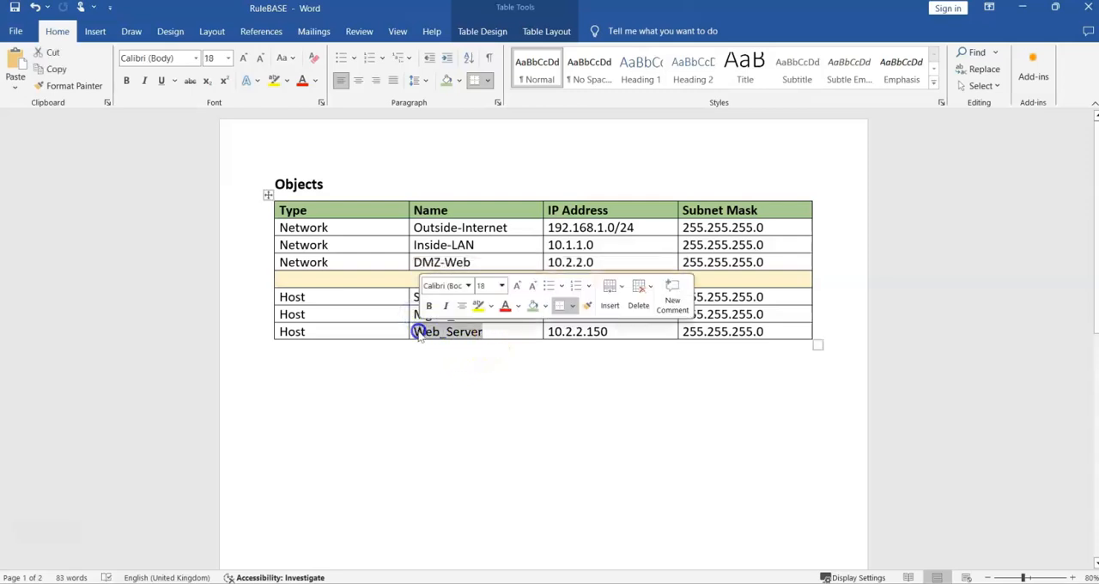
left_click(498, 332)
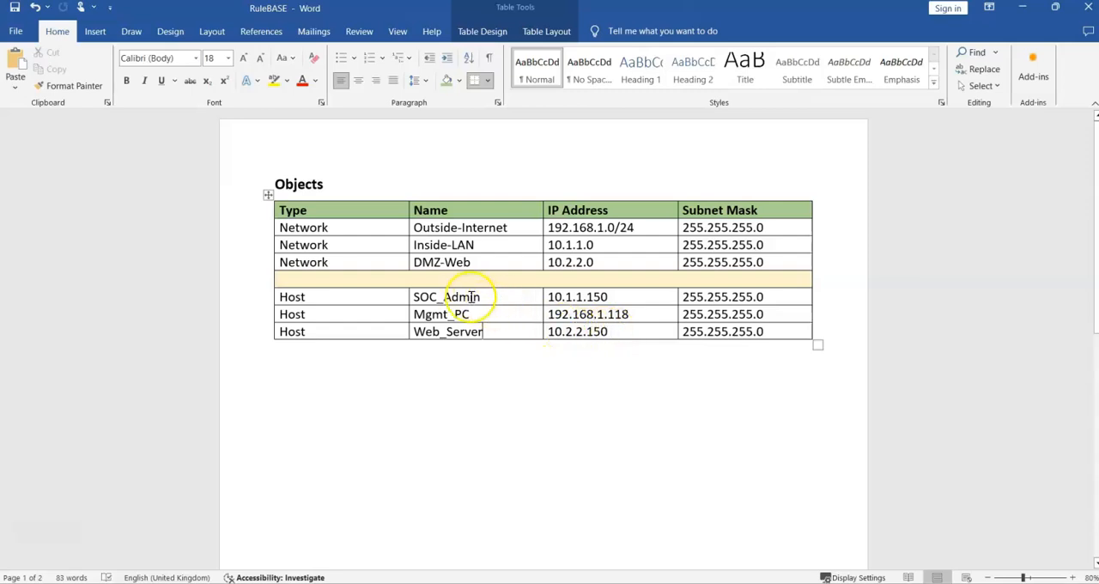
left_click_drag(481, 297, 423, 295)
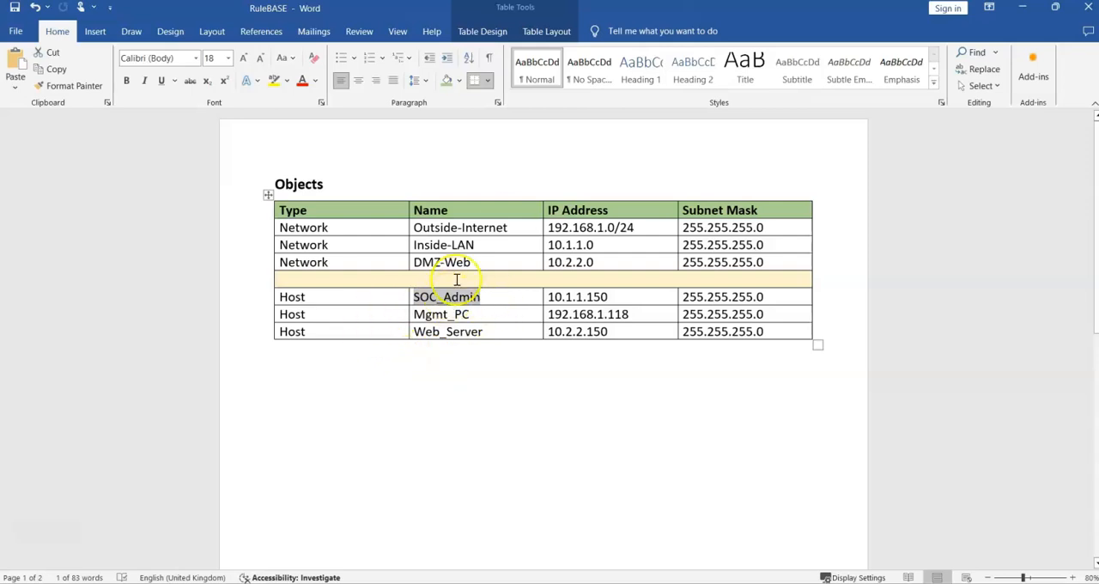
- Switch back to SmartConsole and look through the available commands for creating new objects
left_click_drag(793, 20, 0, 283)
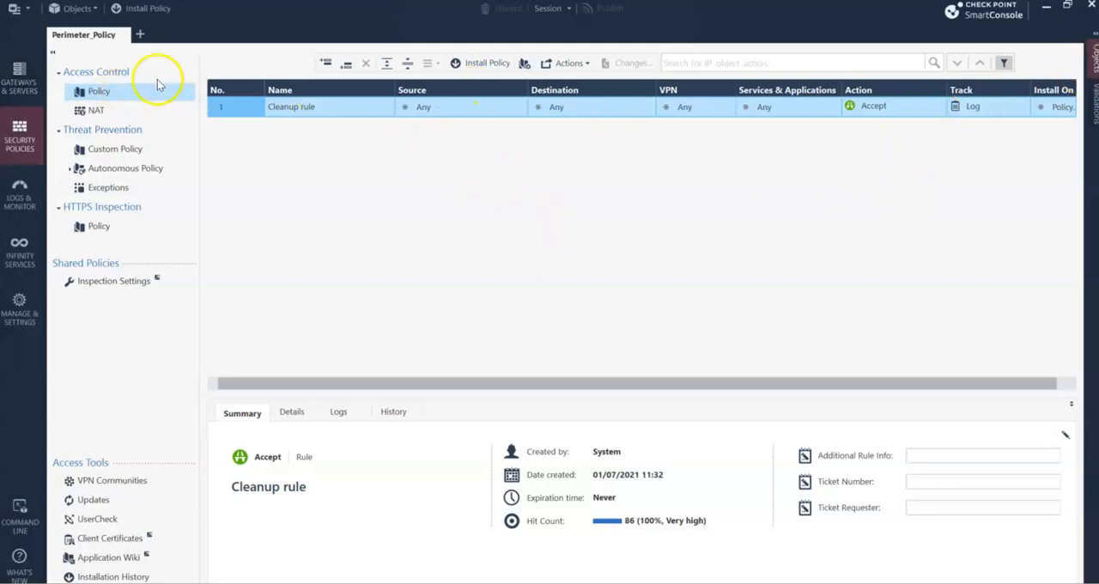
left_click(76, 8)
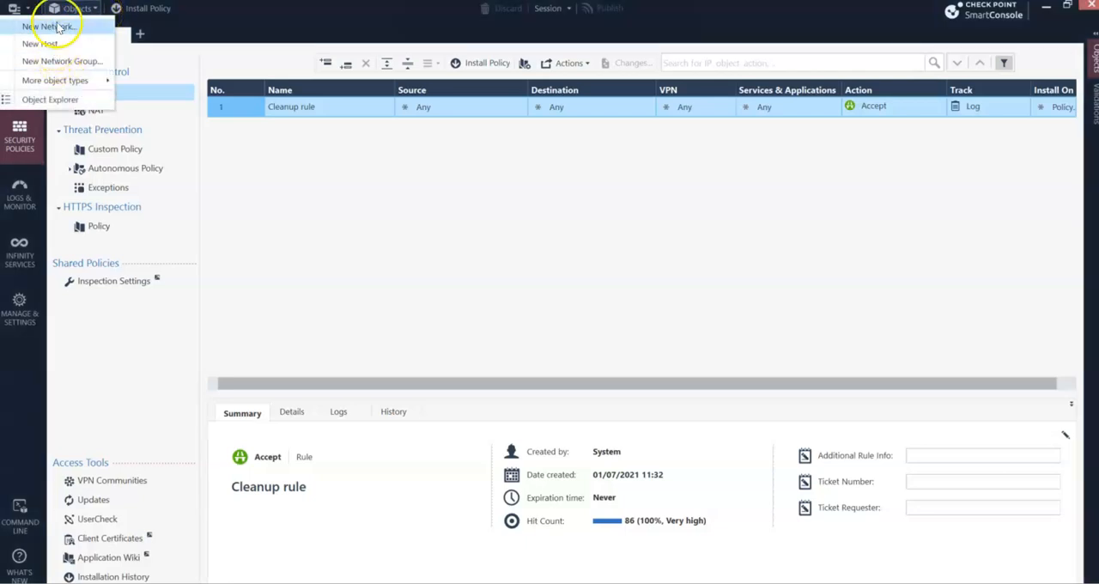
left_click(29, 10)
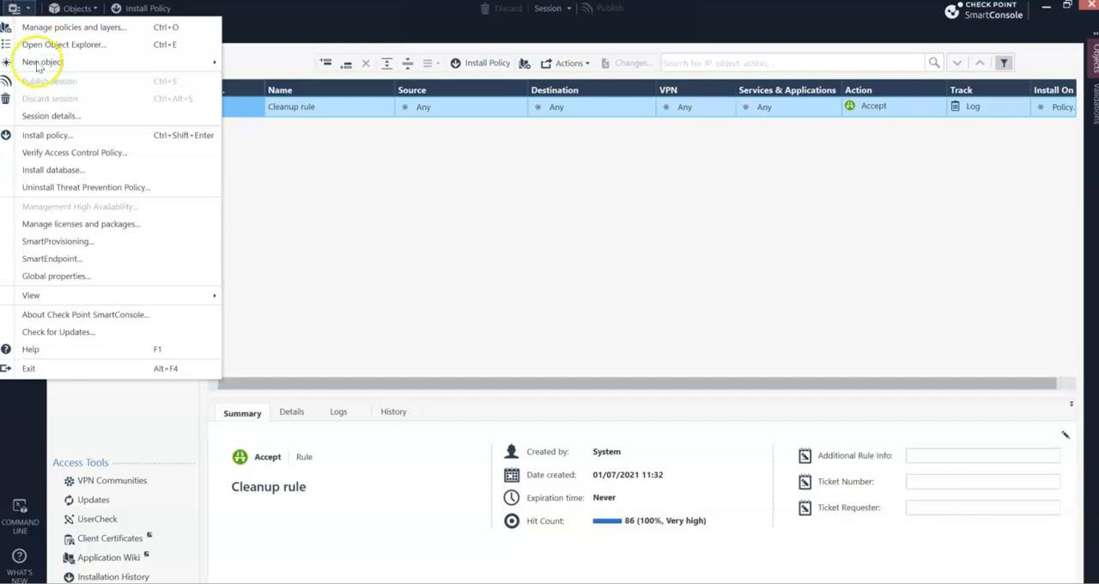
left_click(340, 161)
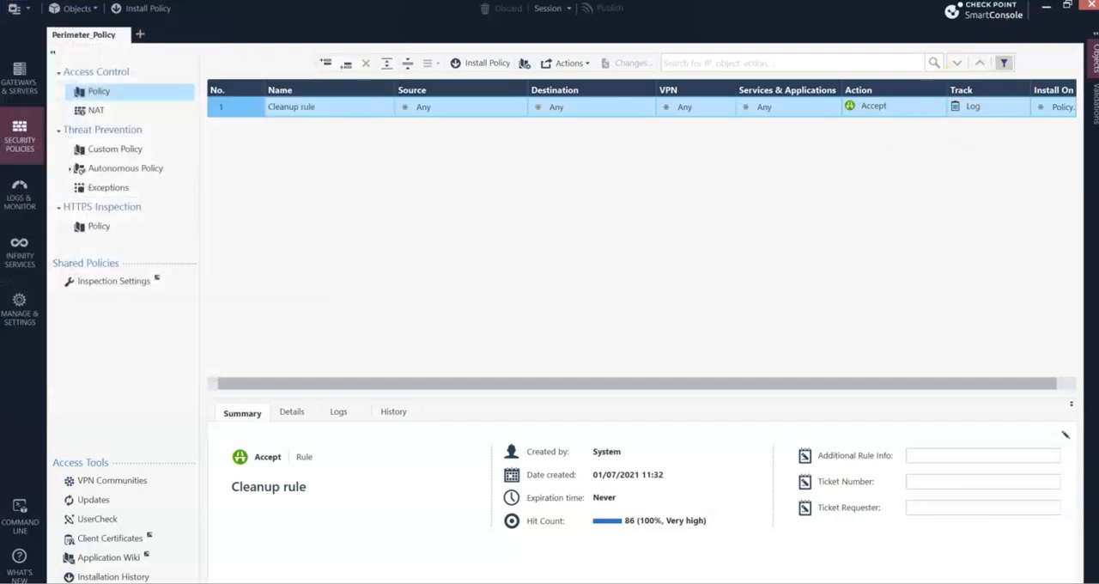
- Start a new host object named SOC_Admin with the comment "SOC management PC"
left_click(1094, 38)
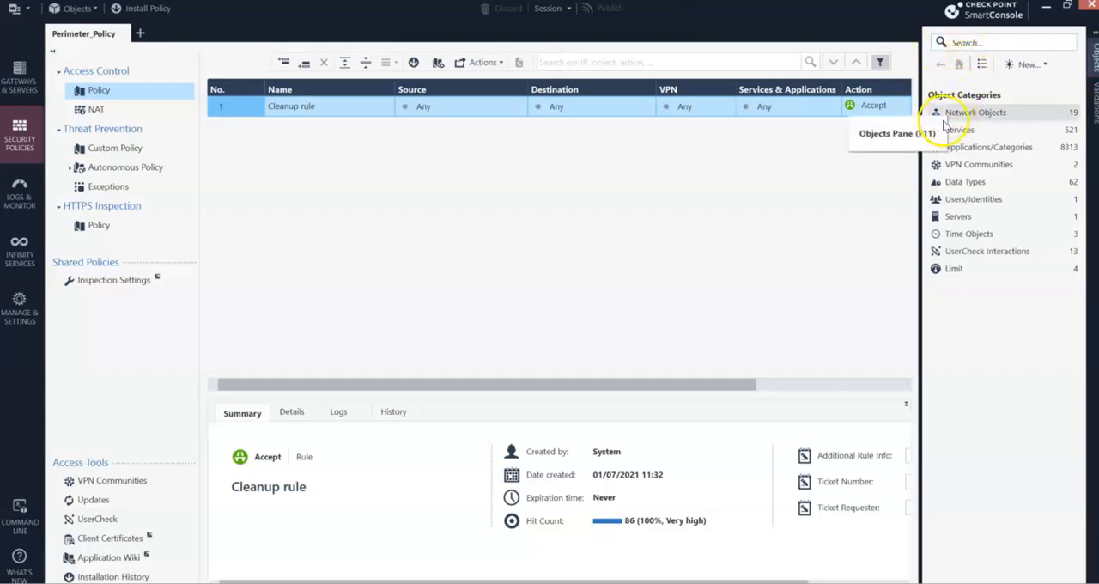
left_click(1047, 67)
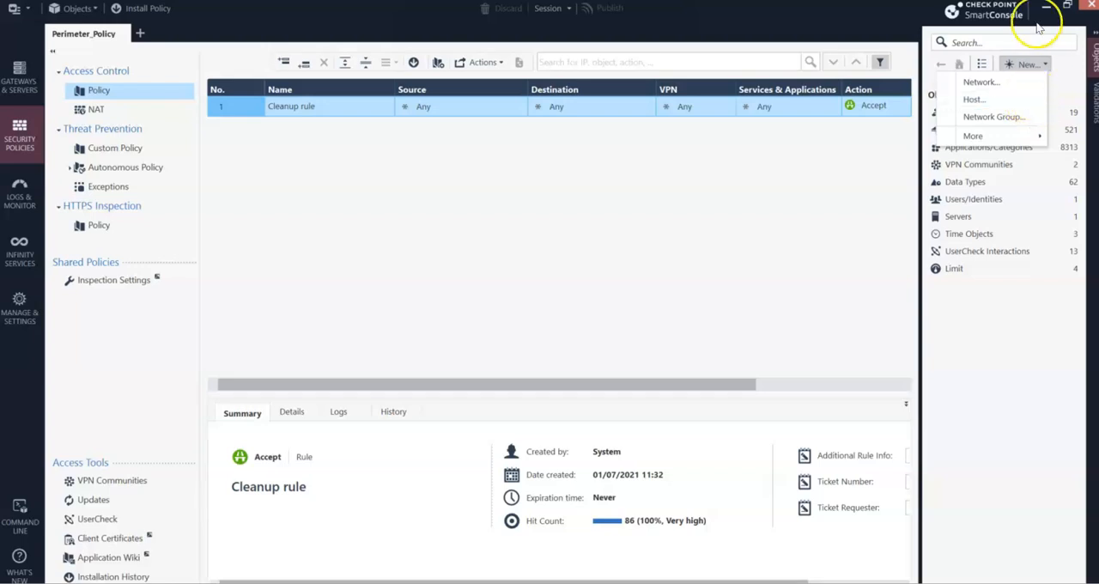
left_click(987, 104)
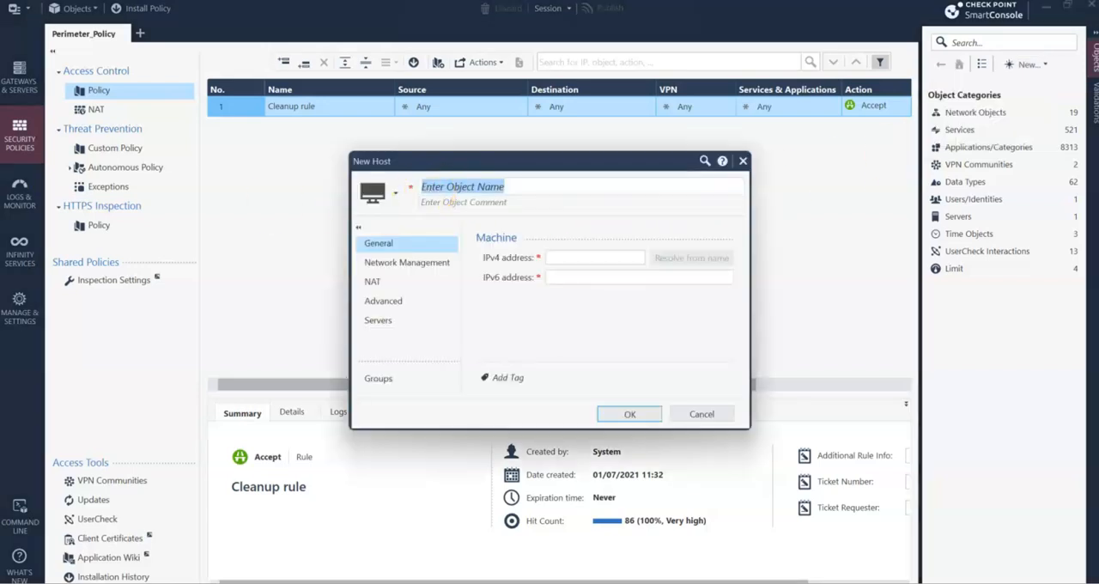
type("SOC_")
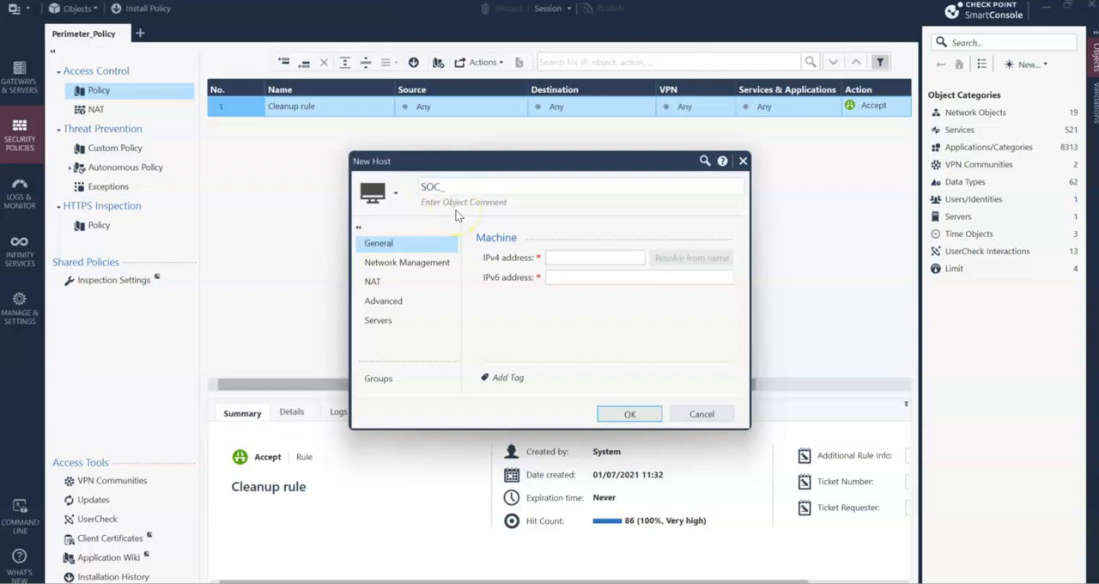
type("aDMIN")
key("BackSpace")
key("BackSpace")
key("BackSpace")
key("BackSpace")
type("dmi")
left_click(488, 201)
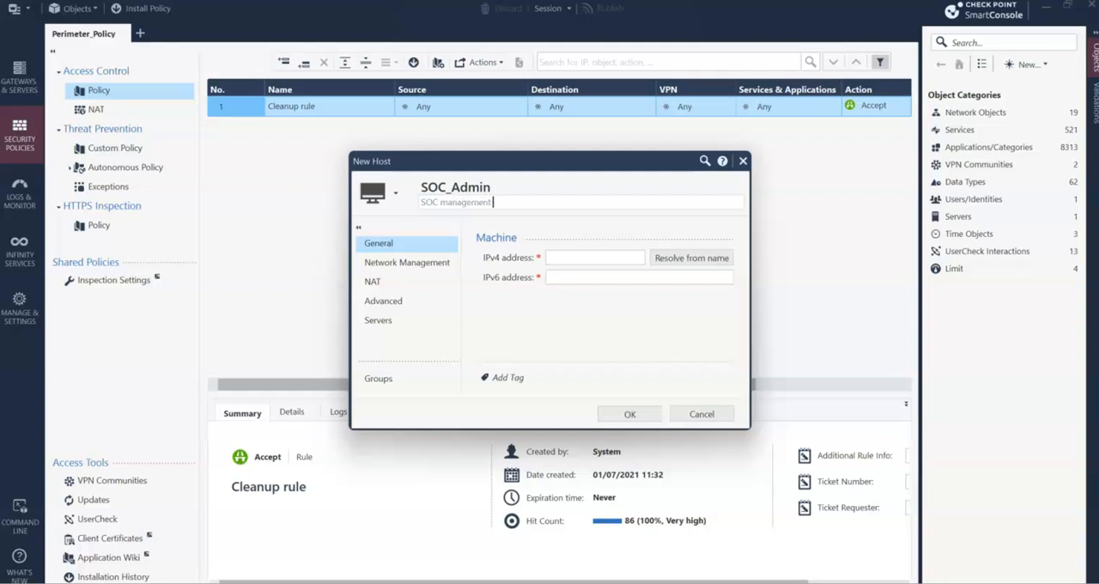
- Set the host's IPv4 address to 10.1.1.150 and its IPv6 address to 255.255.255.0
left_click(570, 259)
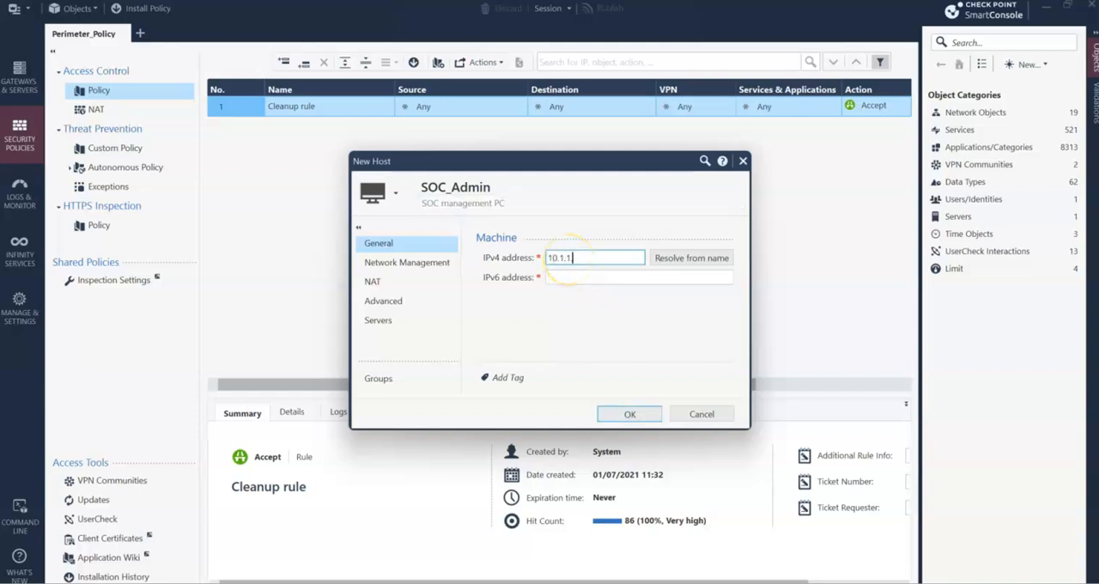
key("Tab")
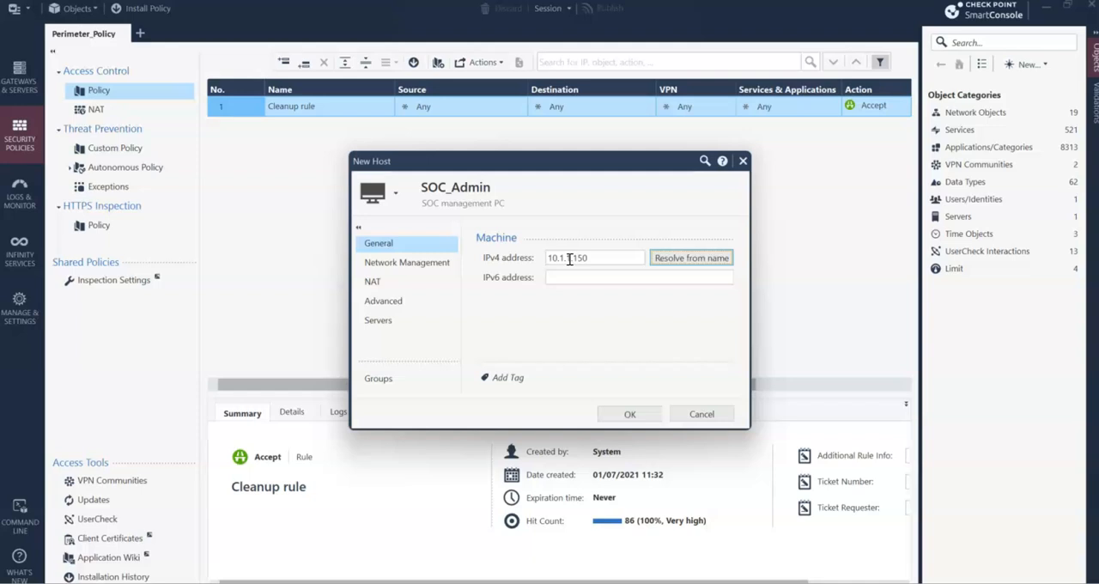
left_click(627, 280)
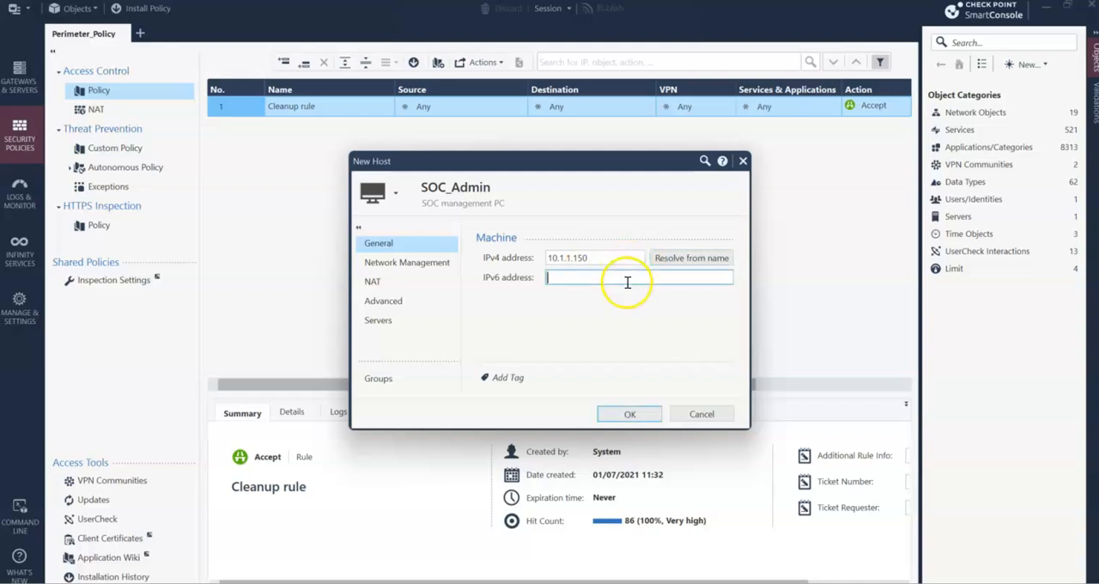
type("255.255.25")
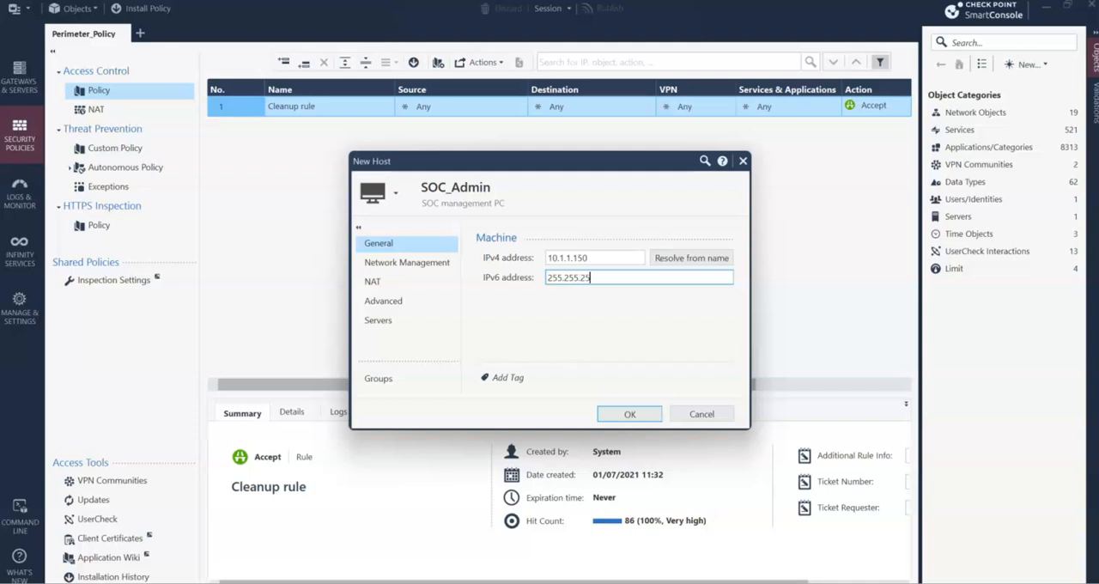
type("5.0")
- Turn automatic address translation rules on and back off in the host's NAT settings
left_click(391, 281)
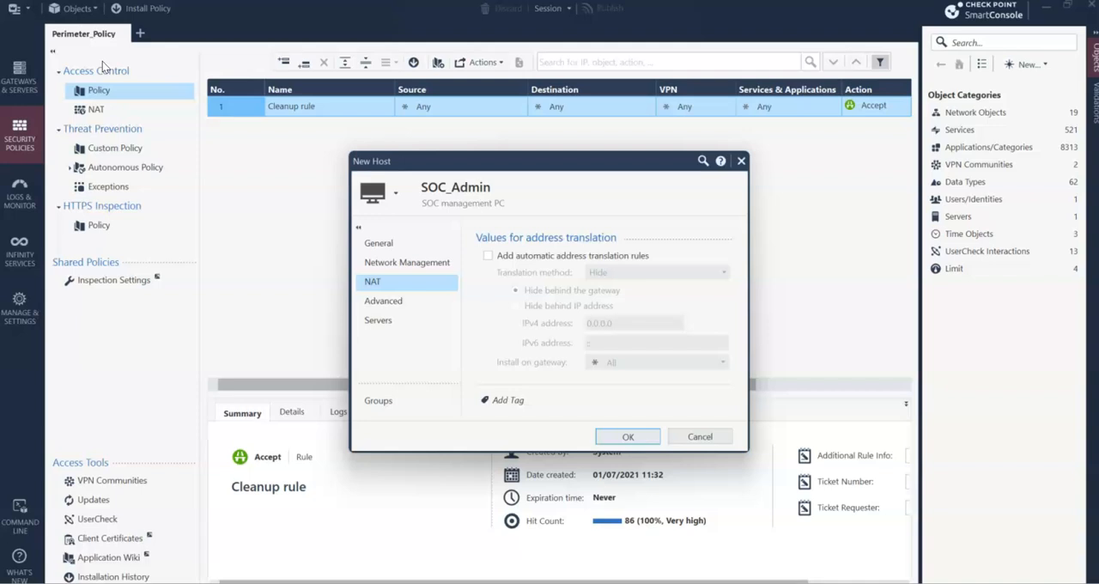
left_click(488, 256)
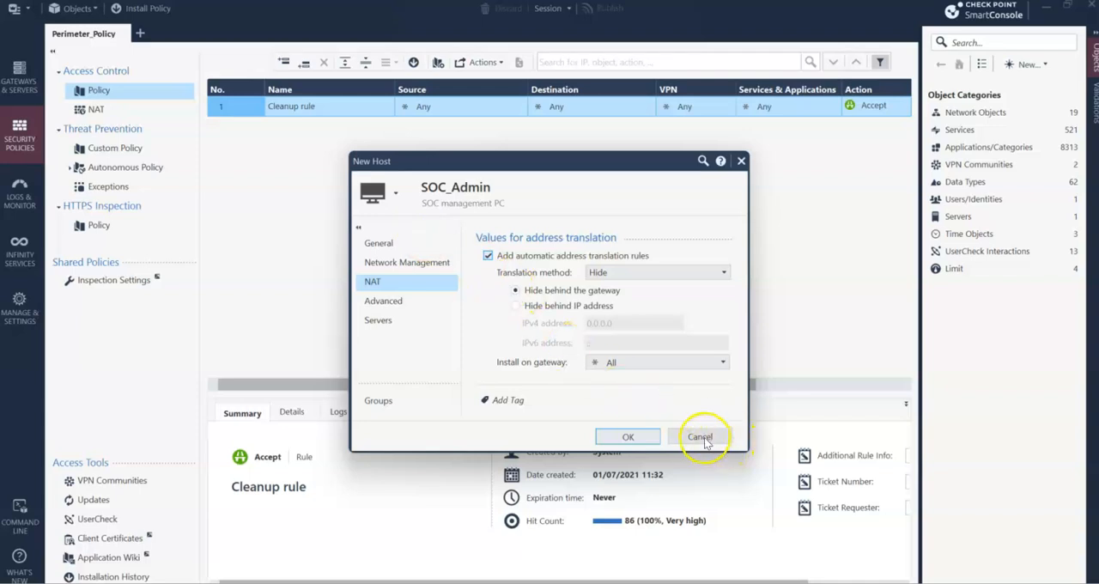
left_click(487, 257)
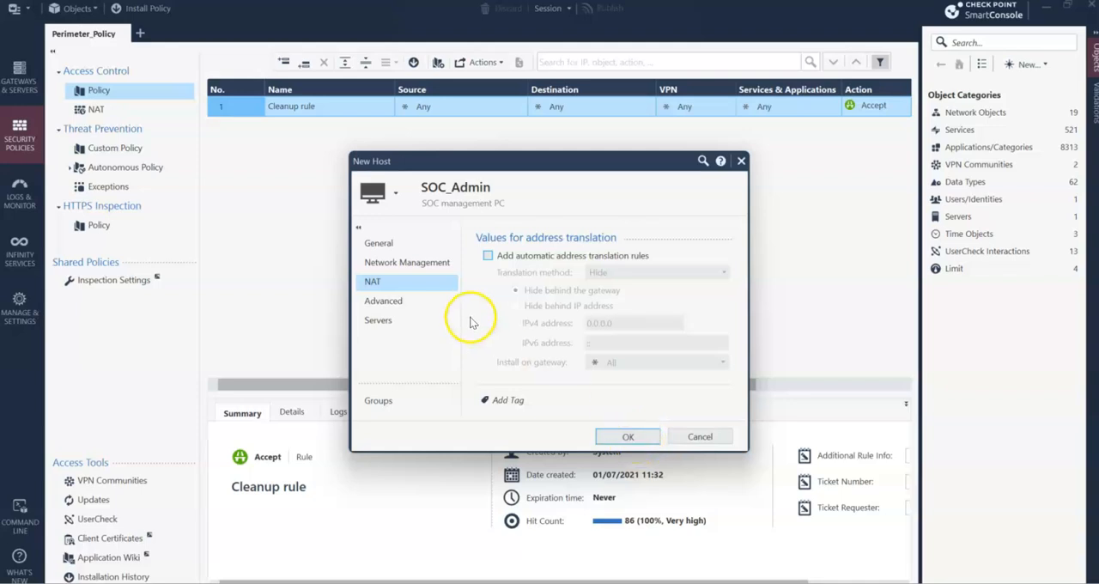
- Return to the host's general settings and save the new SOC_Admin object
left_click(449, 243)
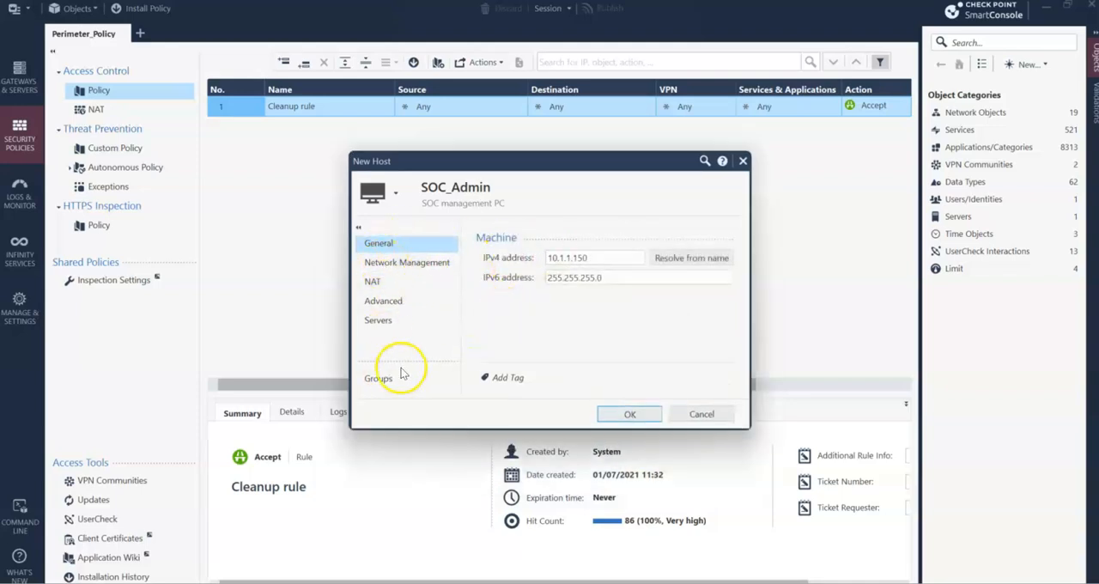
left_click(608, 412)
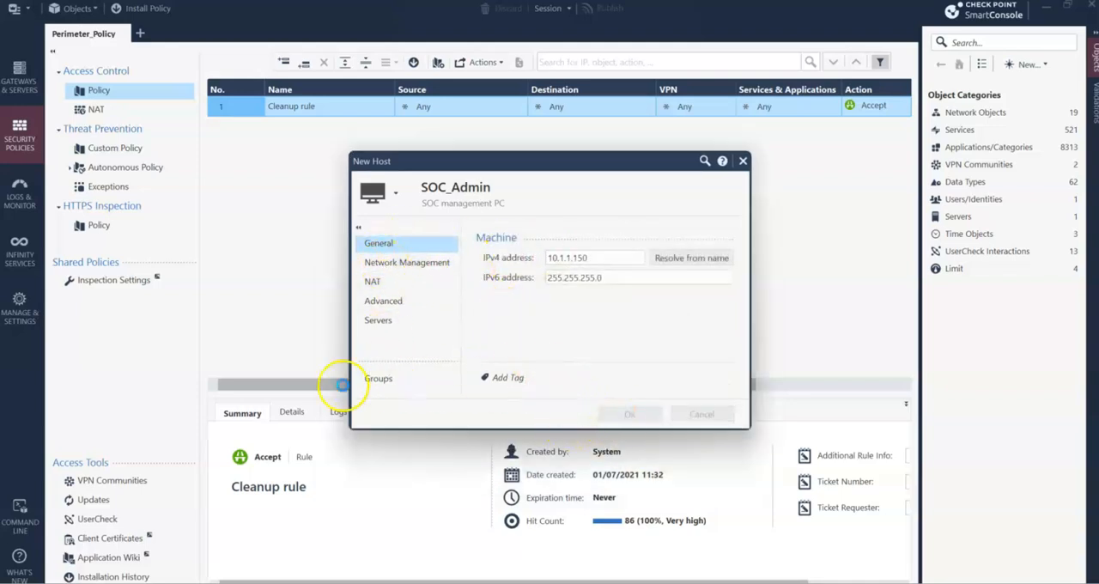
- Start a new host object named Mgmt_PC with the comment "Main PC"
left_click(1033, 68)
left_click(974, 105)
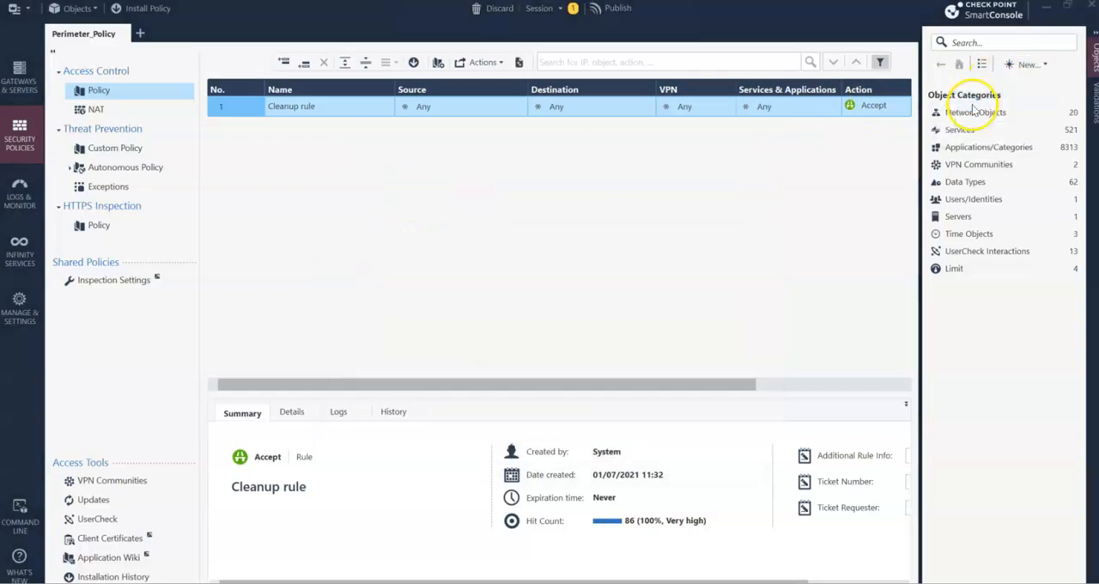
type("Mgmt")
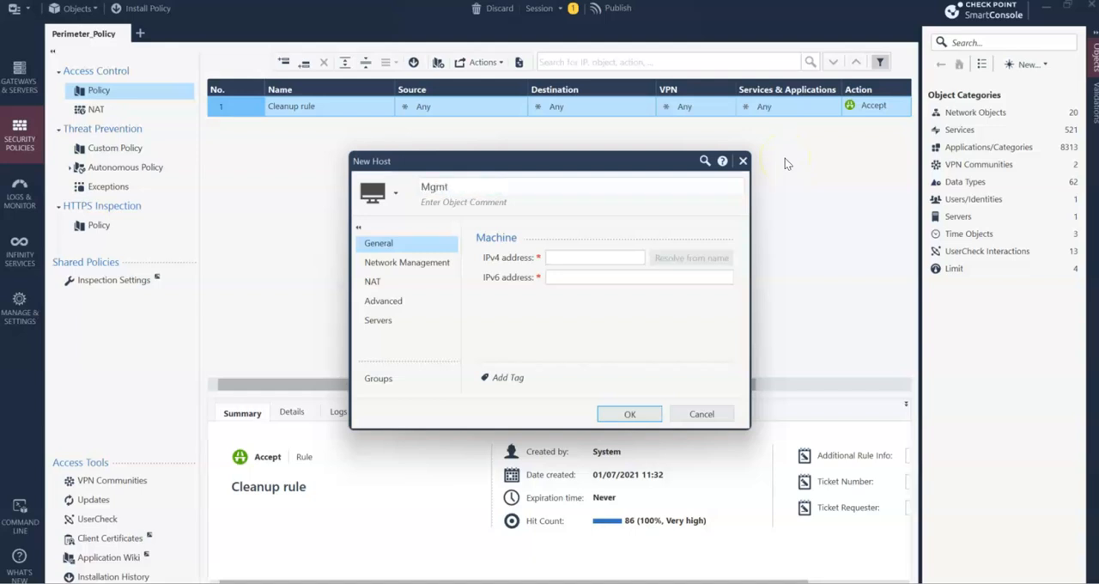
type("_PC")
key("Tab")
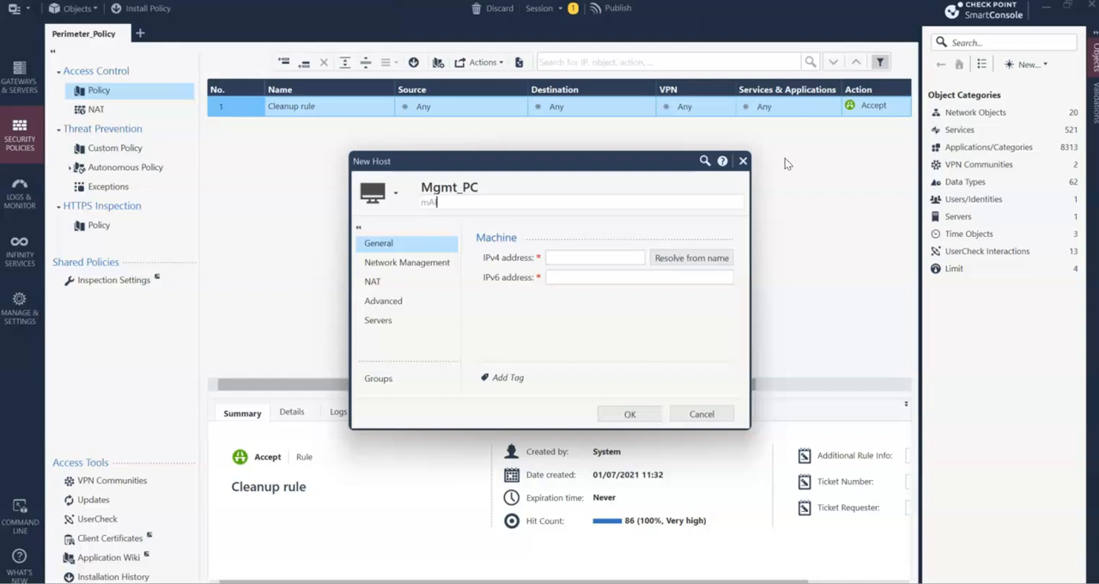
type("Main PC")
- Set the Mgmt_PC host's IPv4 address to 192.168.1.118 and its IPv6 address to 255.255.255.0, and save the object
left_click(590, 256)
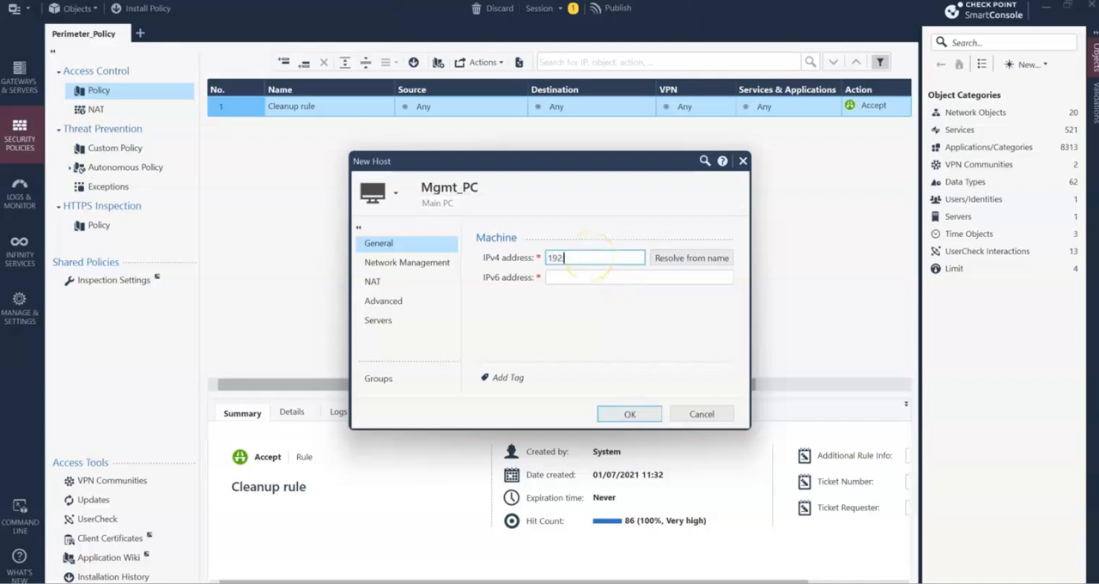
type("192.168.1.18")
key("Tab")
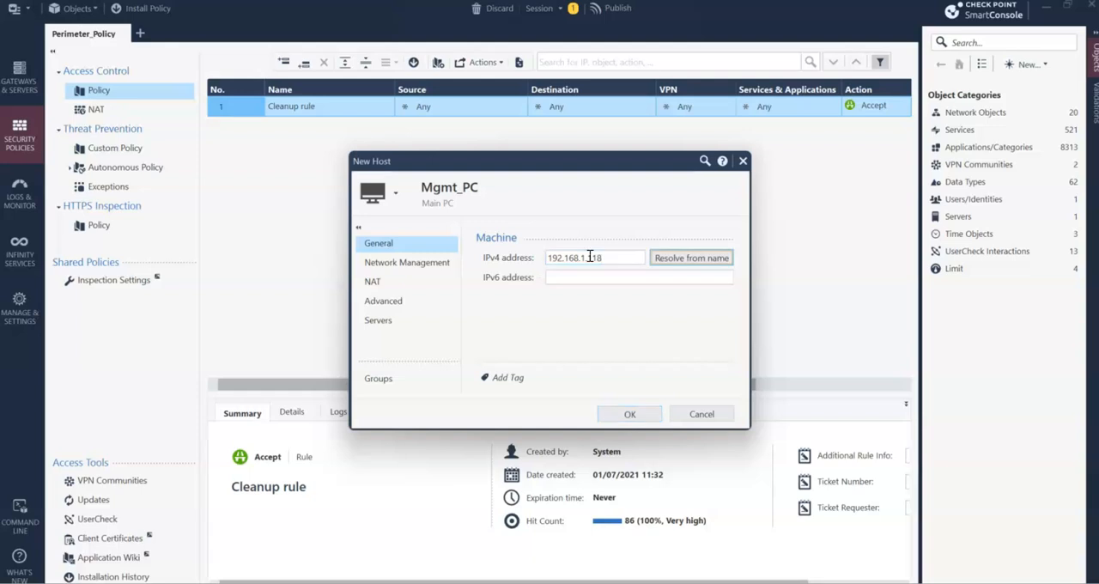
key("Tab")
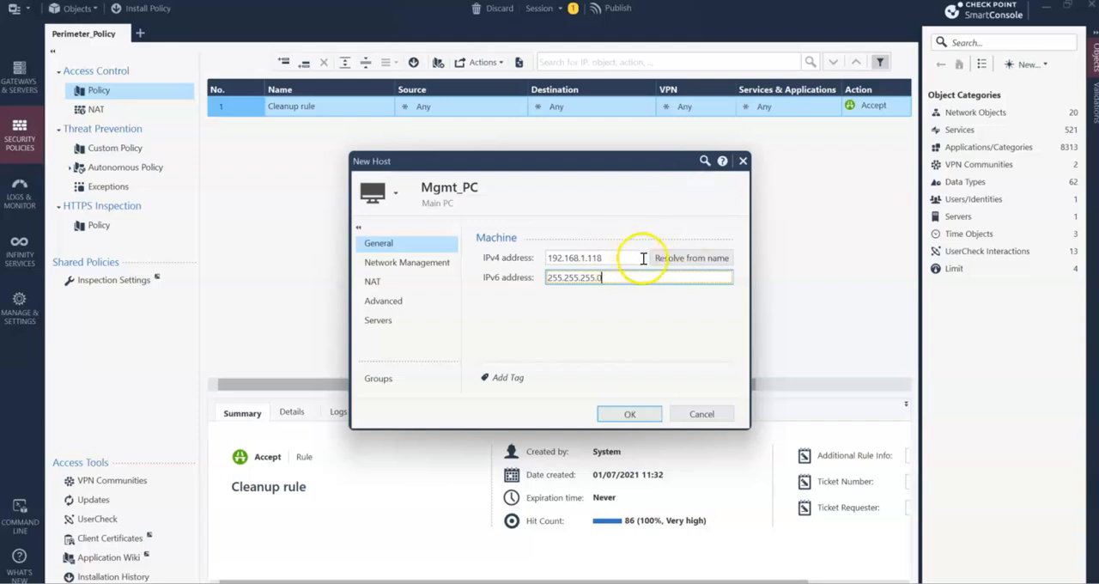
left_click(631, 414)
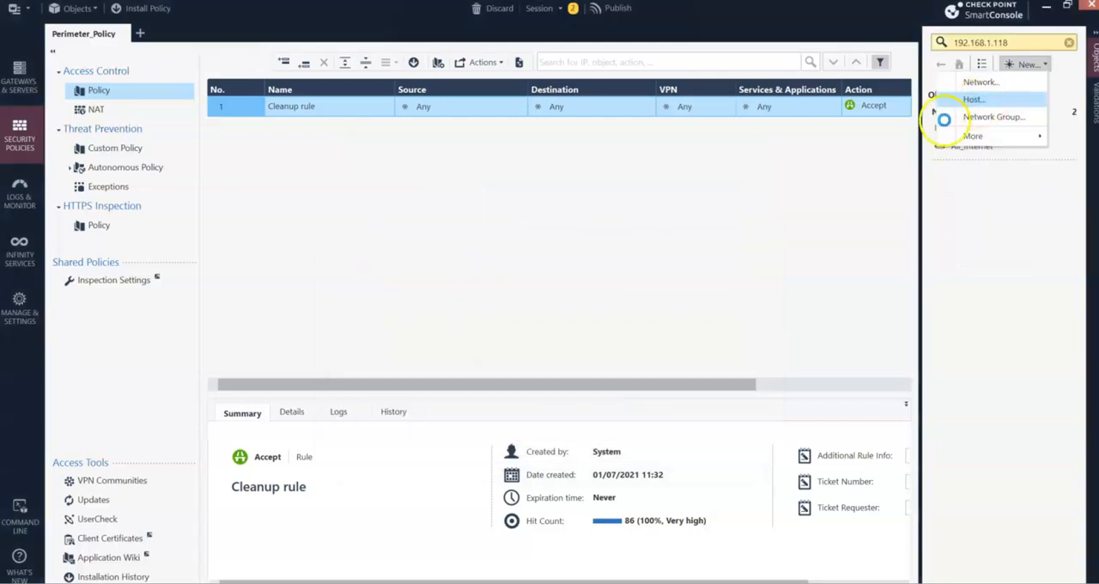
- Start another new host object and name it Web_Server, leaving its comment empty
left_click(945, 115)
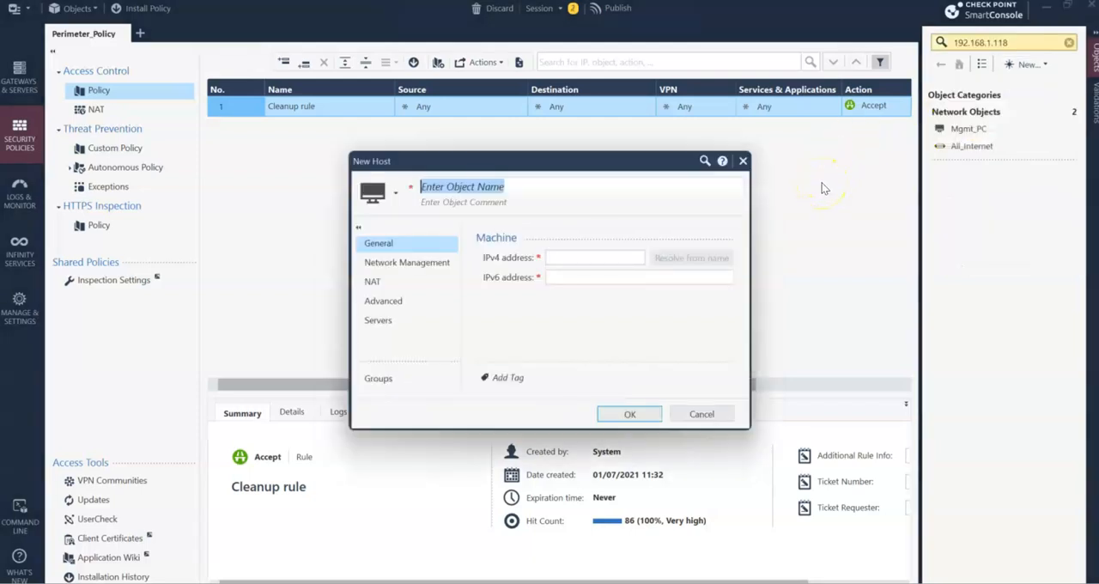
type("W")
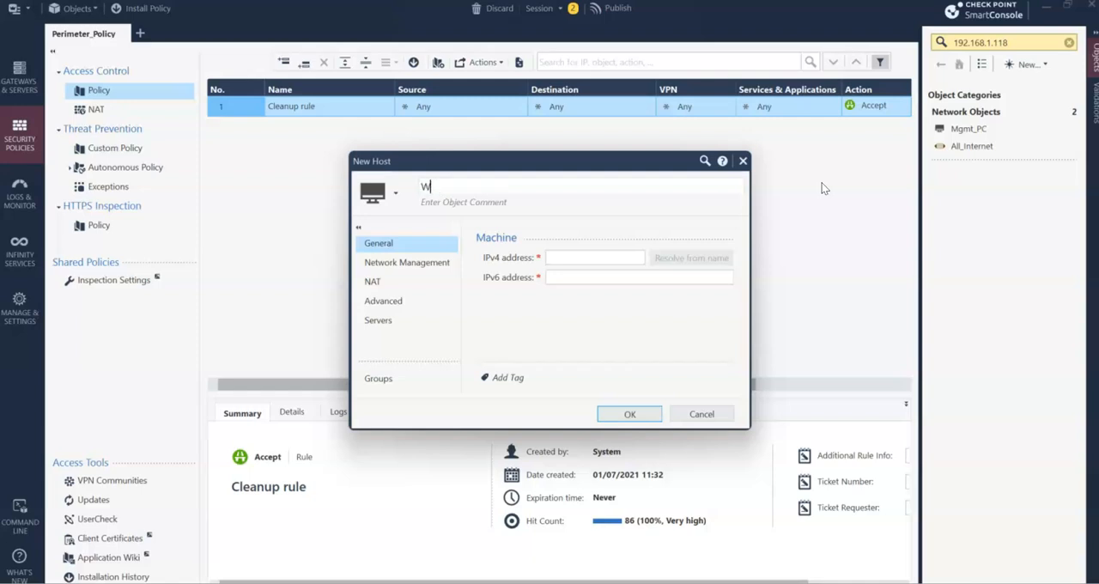
type("eb_sERver")
key("Tab")
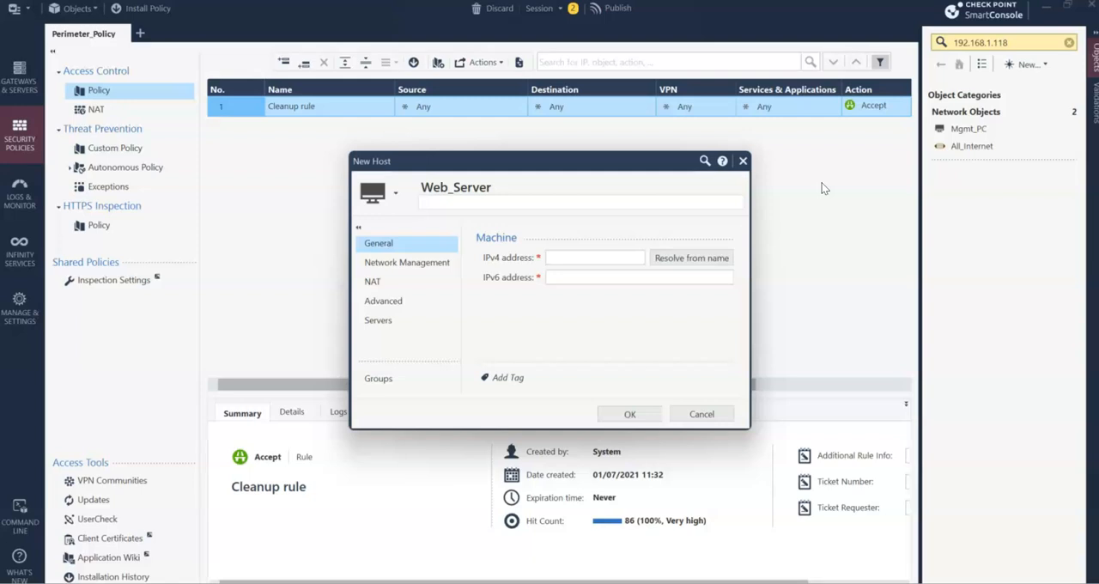
- Set the Web_Server host's IPv4 address to 10.2.2.150
left_click(603, 259)
type("10")
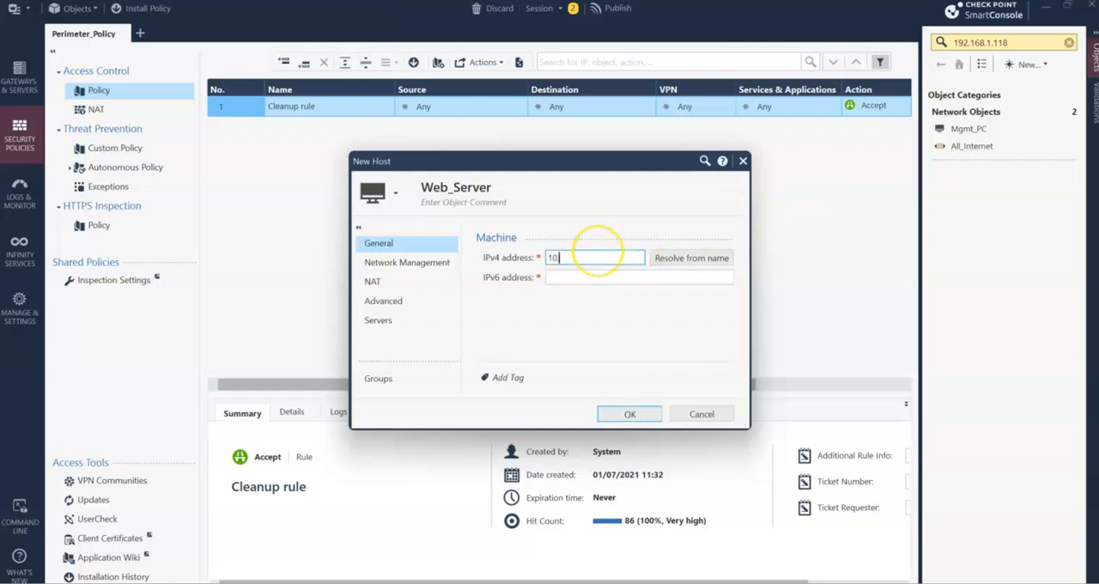
key("Tab")
key("Tab")
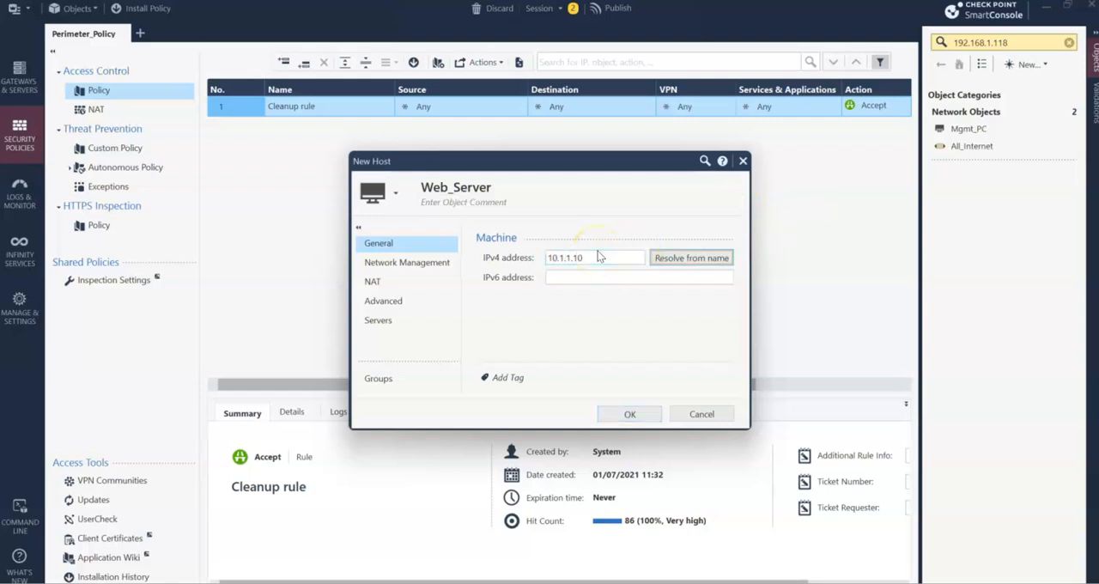
type("255")
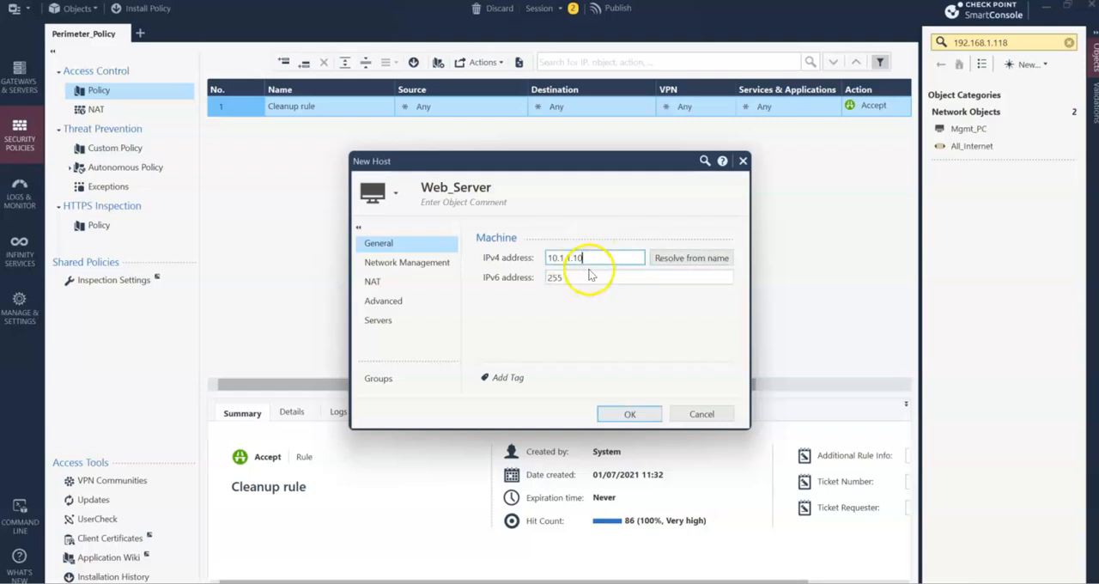
left_click_drag(589, 258, 518, 256)
type("10")
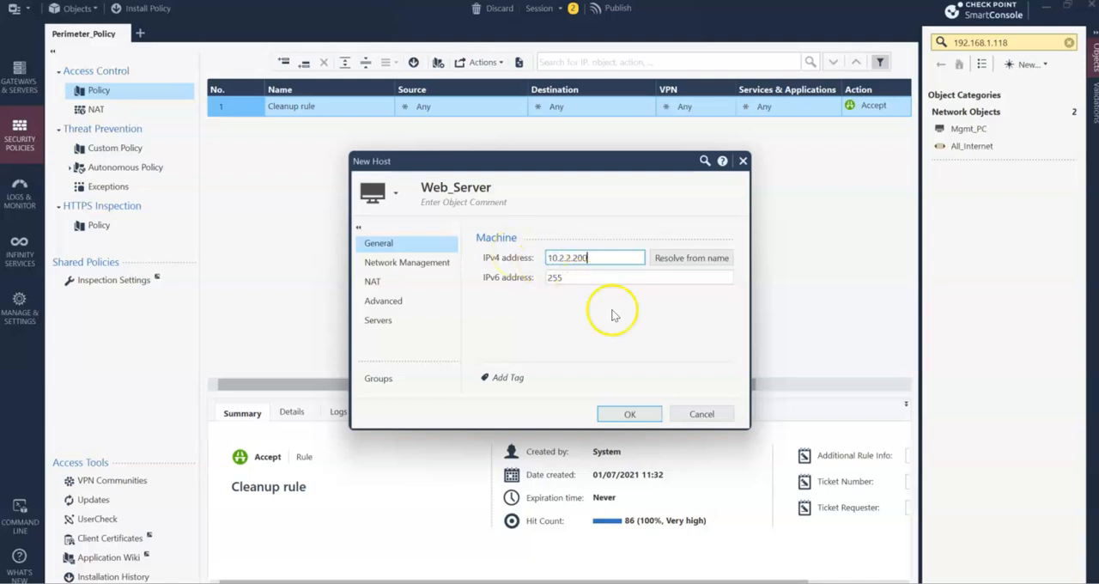
type(".2.2.200")
key("BackSpace")
key("BackSpace")
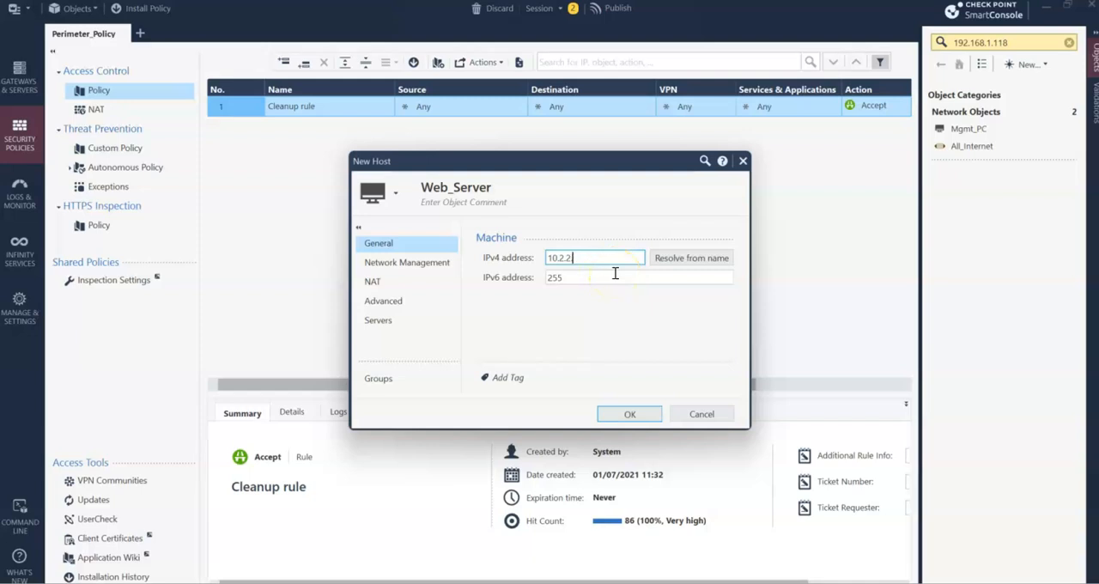
- Set the Web_Server host's IPv6 address to 255.255.255.0 and save the object
left_click(560, 277)
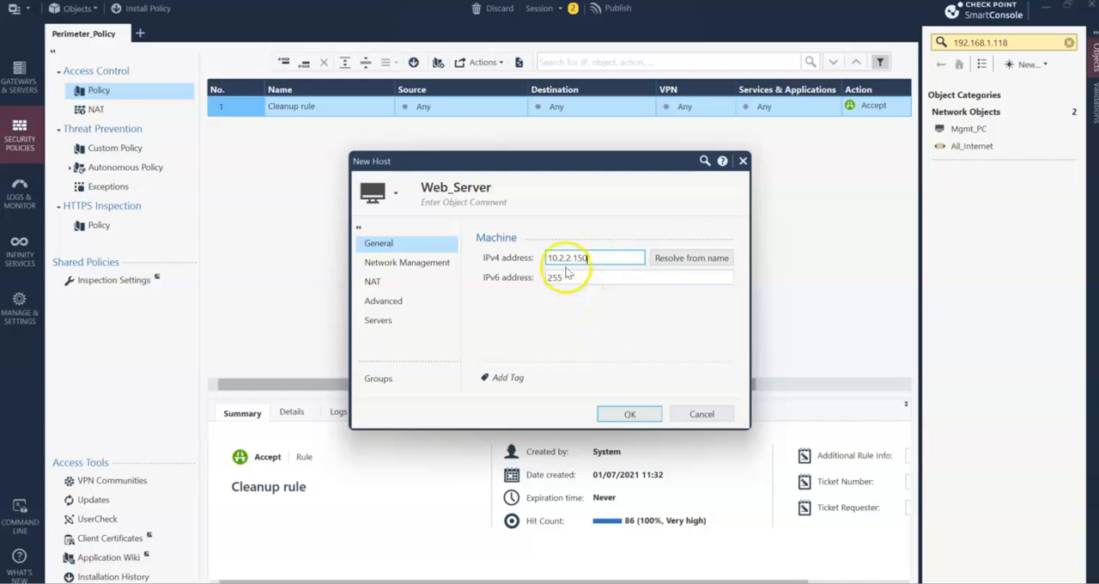
type("255.255.0")
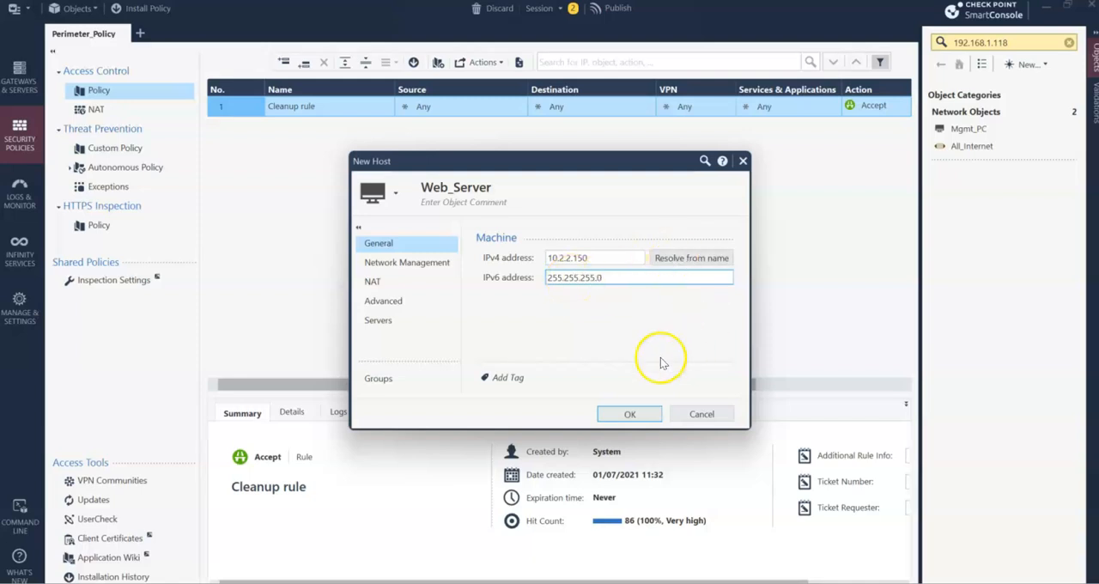
left_click(628, 415)
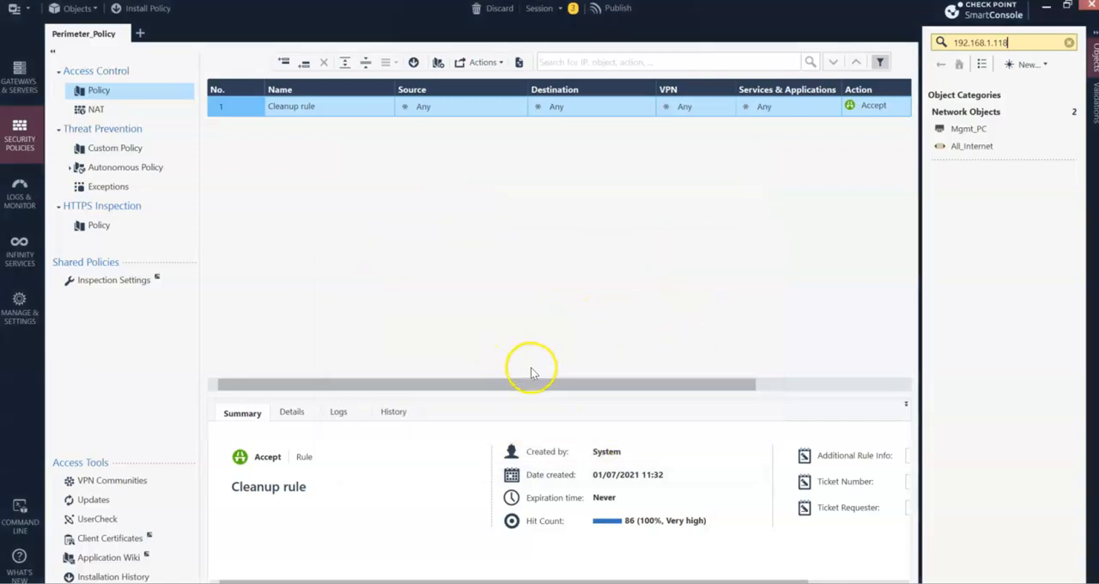
- Switch to the RuleBASE document in Word to check the planned host names and addresses, and return to SmartConsole
left_click(525, 340)
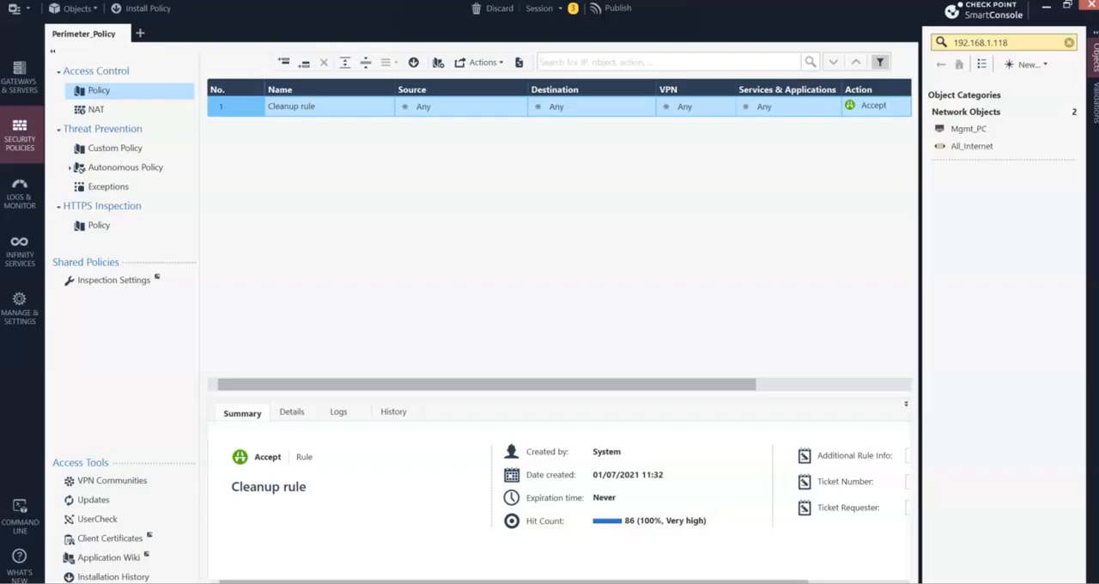
key("alt+Tab")
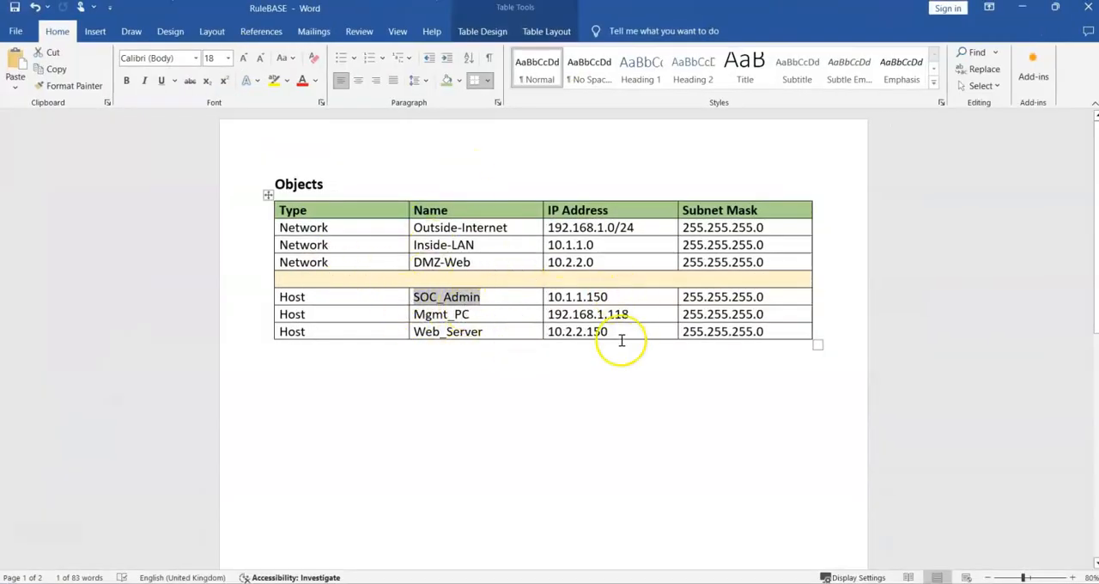
left_click(1022, 7)
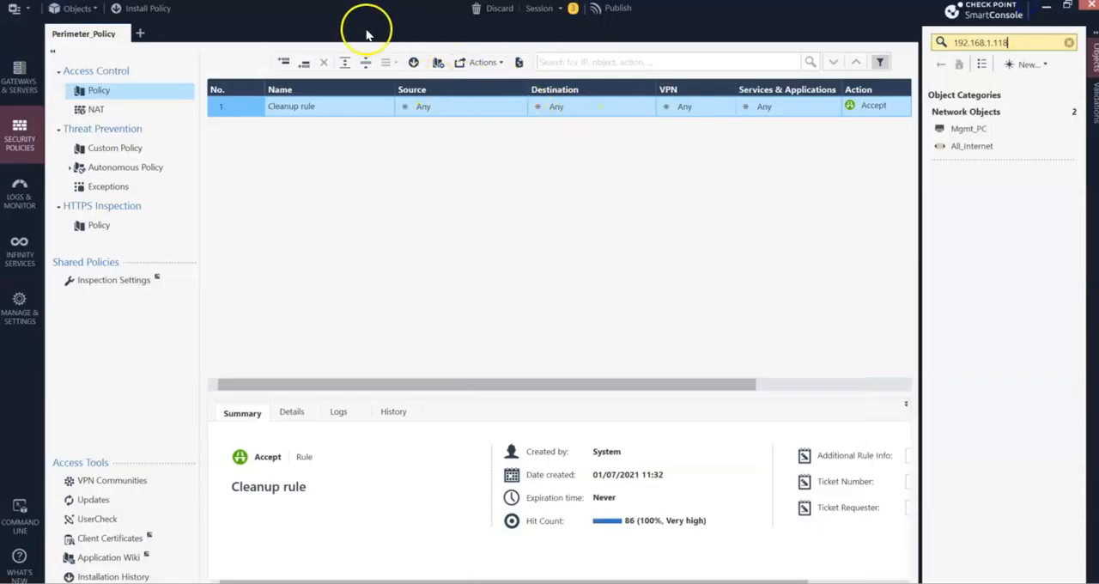
left_click_drag(936, 16, 871, 110)
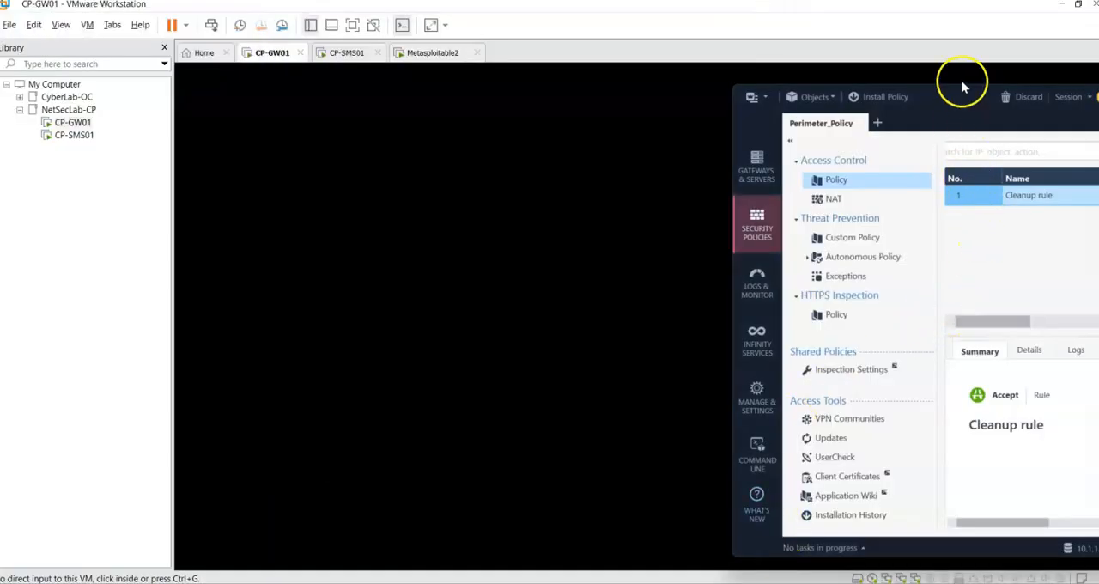
left_click_drag(966, 96, 442, 76)
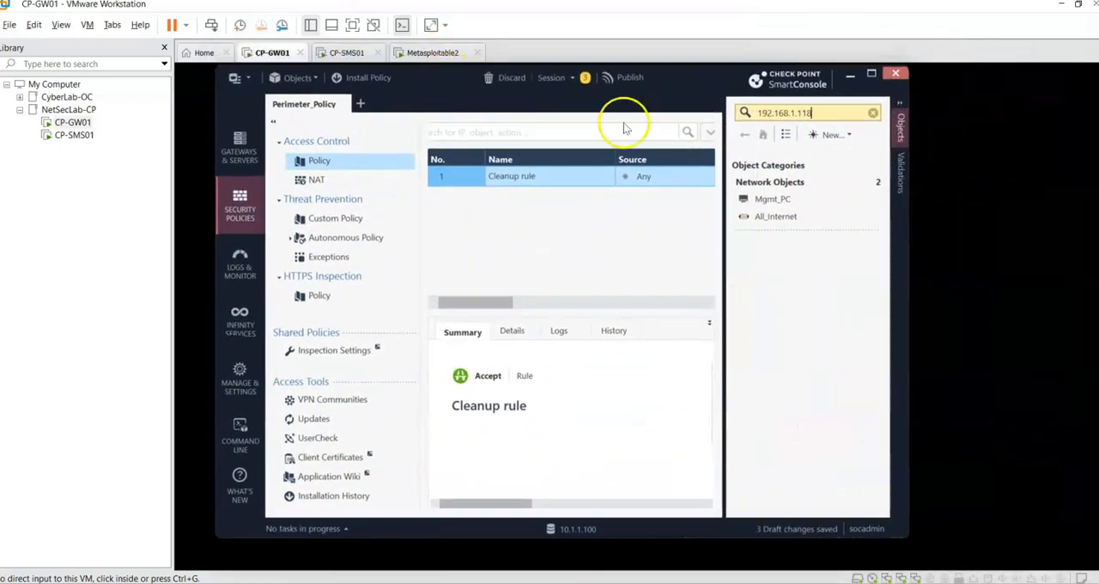
left_click(635, 75)
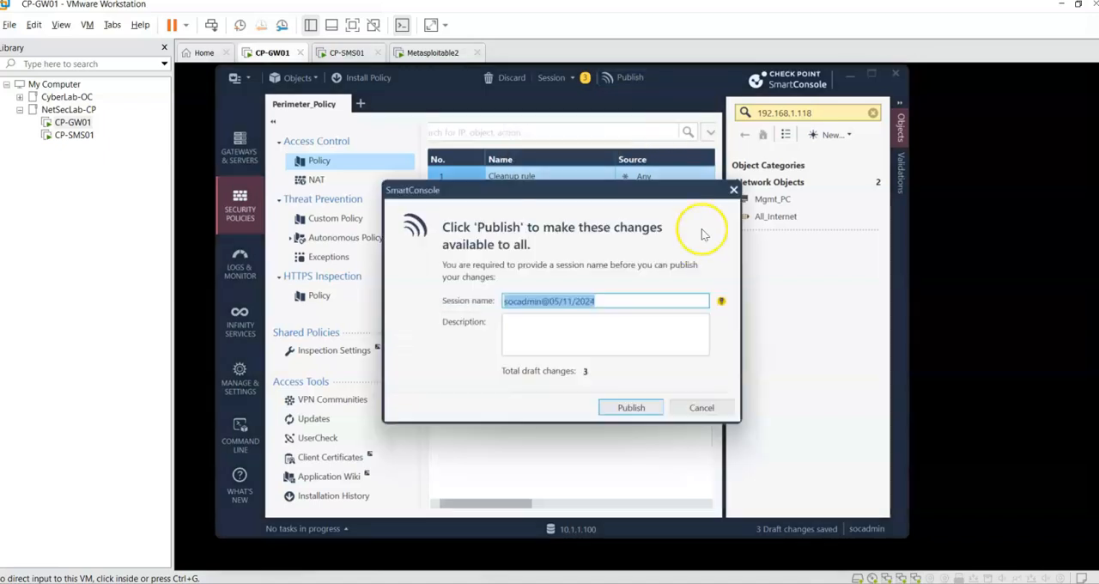
left_click(734, 191)
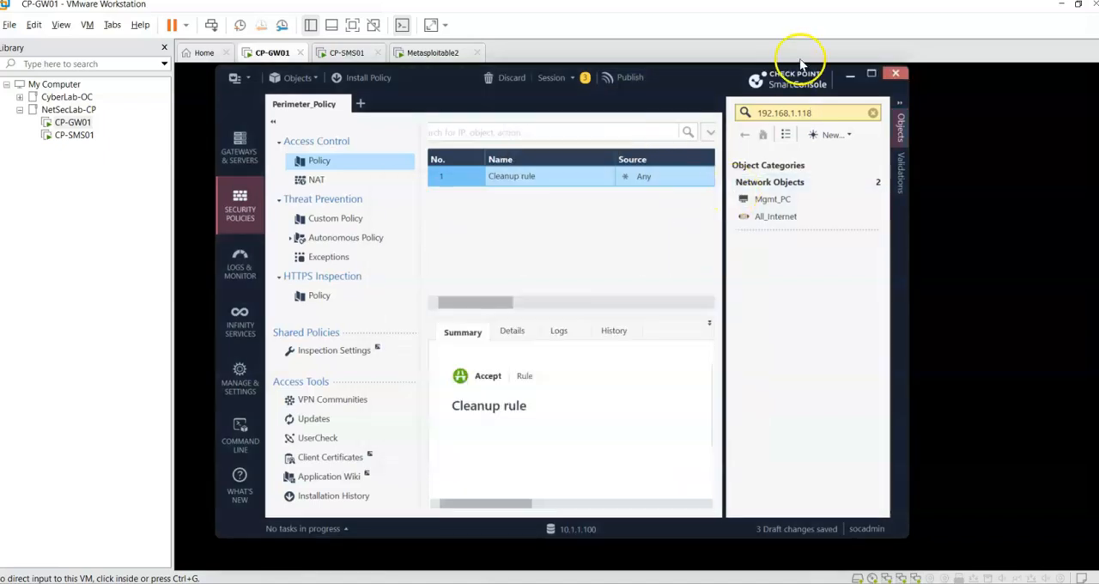
double_click(697, 81)
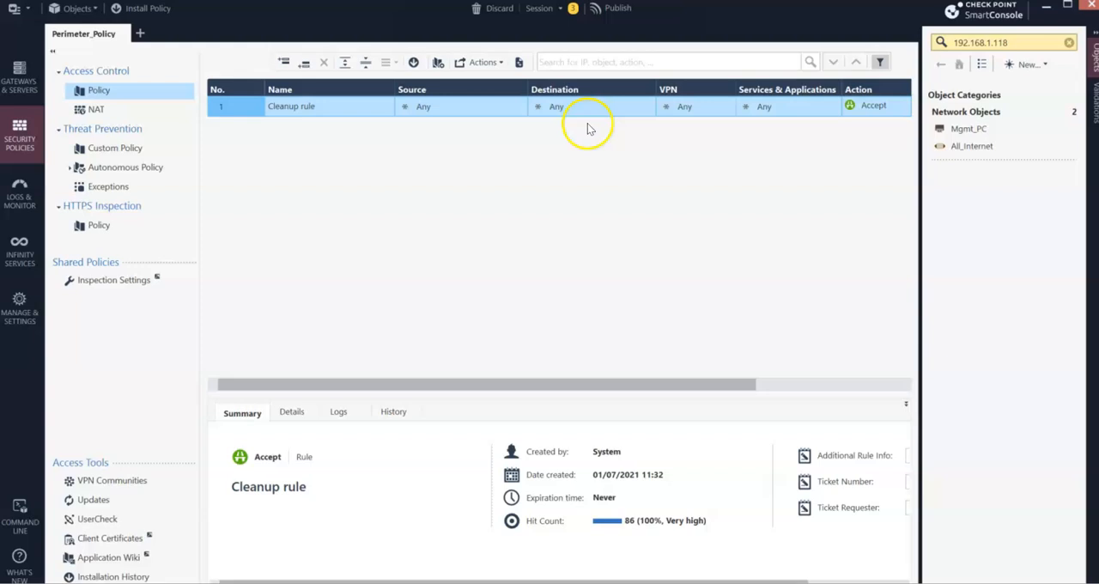
- Start a new network object and name it Outside-Internet, copying the name from the objects table in the Word document
left_click(1045, 65)
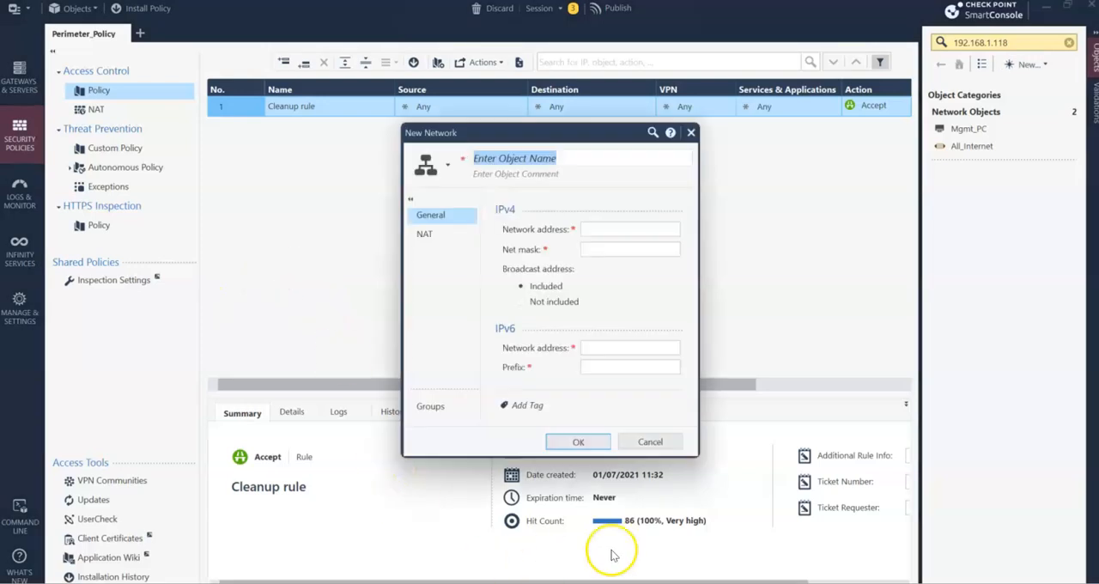
key("alt+Tab")
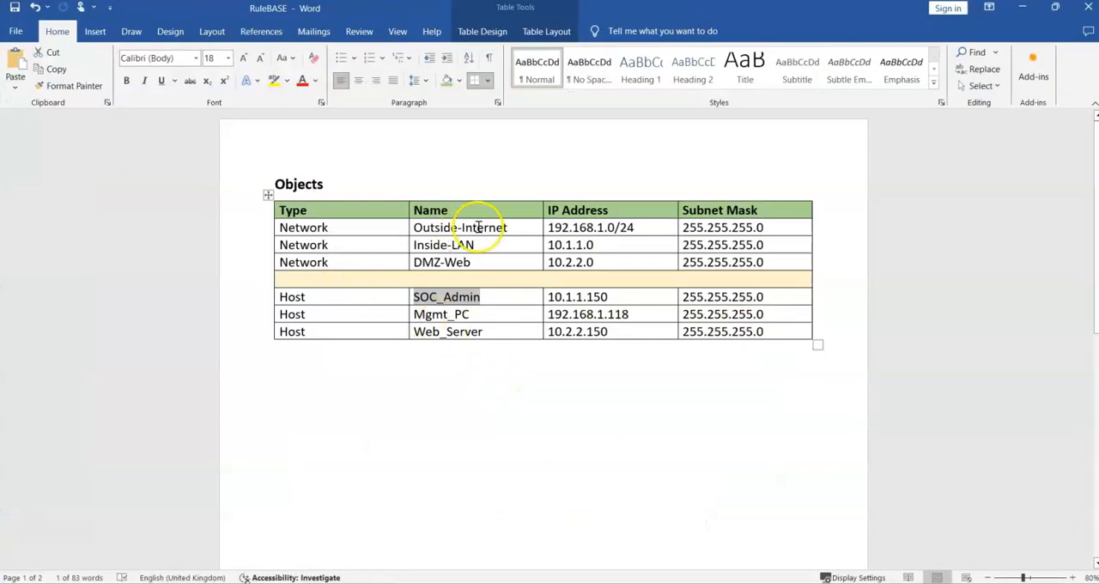
left_click_drag(545, 273, 440, 276)
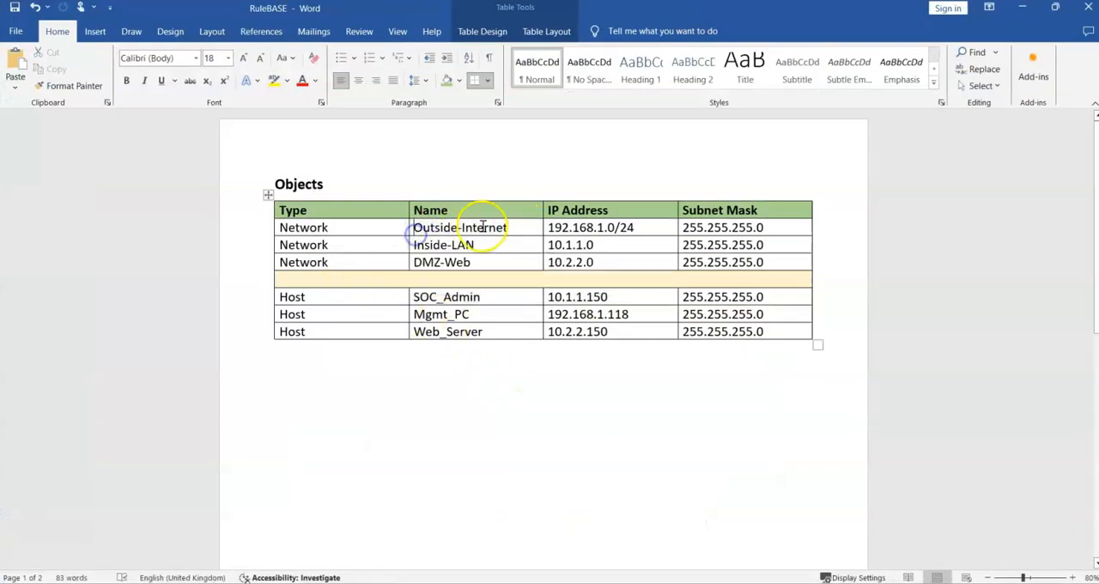
left_click_drag(504, 227, 417, 228)
key("ctrl+c")
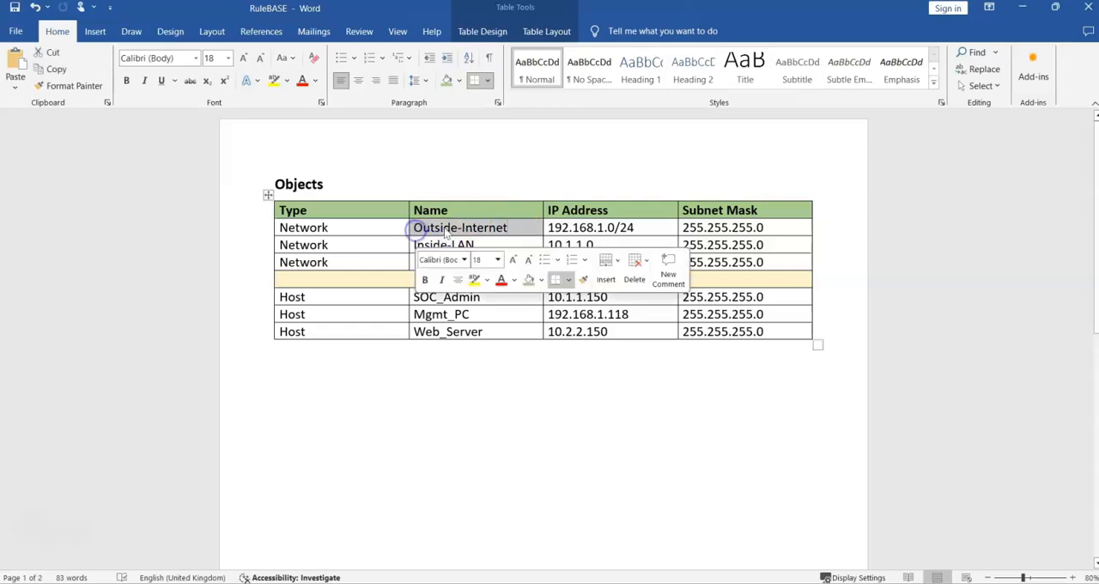
left_click_drag(826, 10, 0, 171)
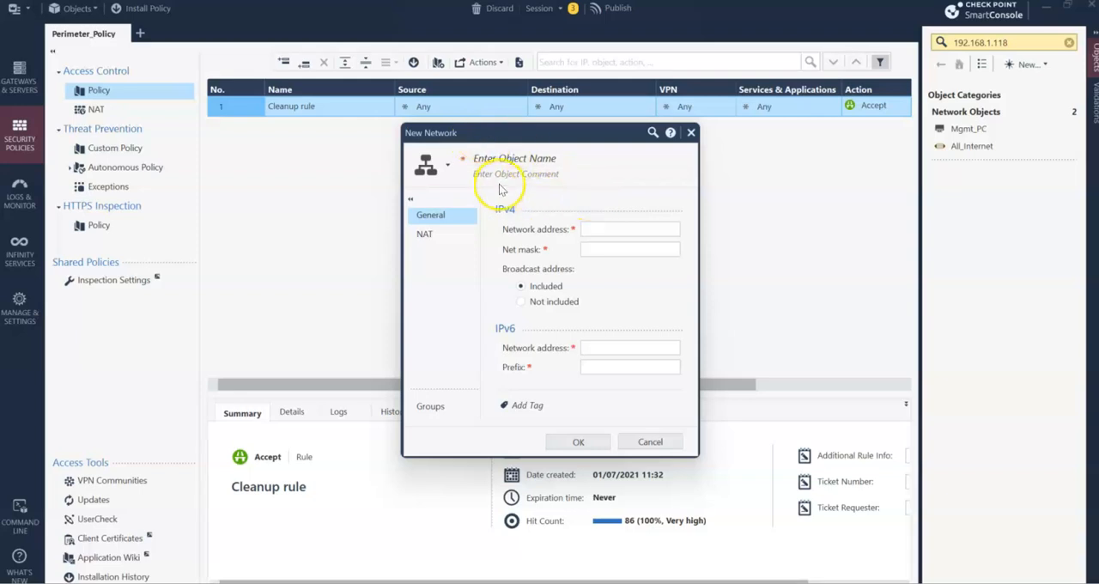
left_click(533, 158)
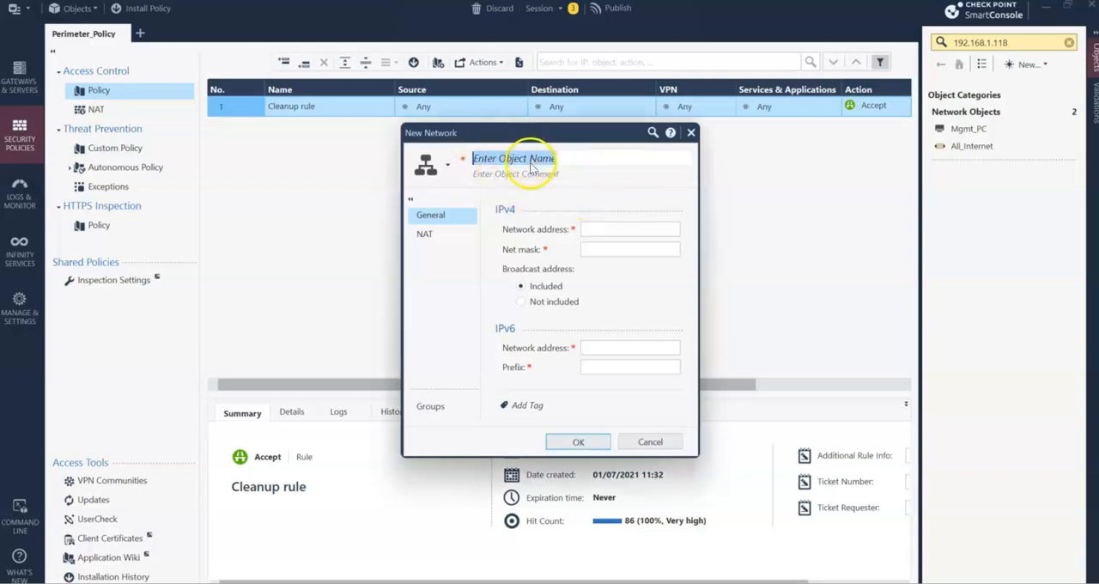
key("ctrl+v")
- Set the Outside-Internet network's IPv4 address to 192.168.1.0 with net mask 255.255.255.0, and save the object
left_click(618, 227)
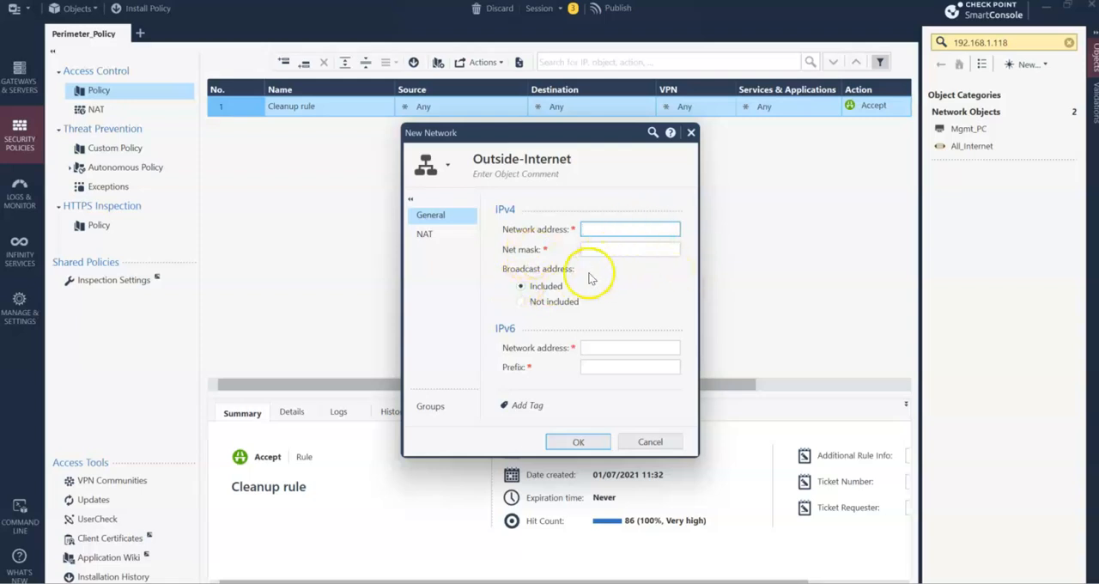
type("192.168.1.0")
key("Tab")
type("255.255.255.255.0")
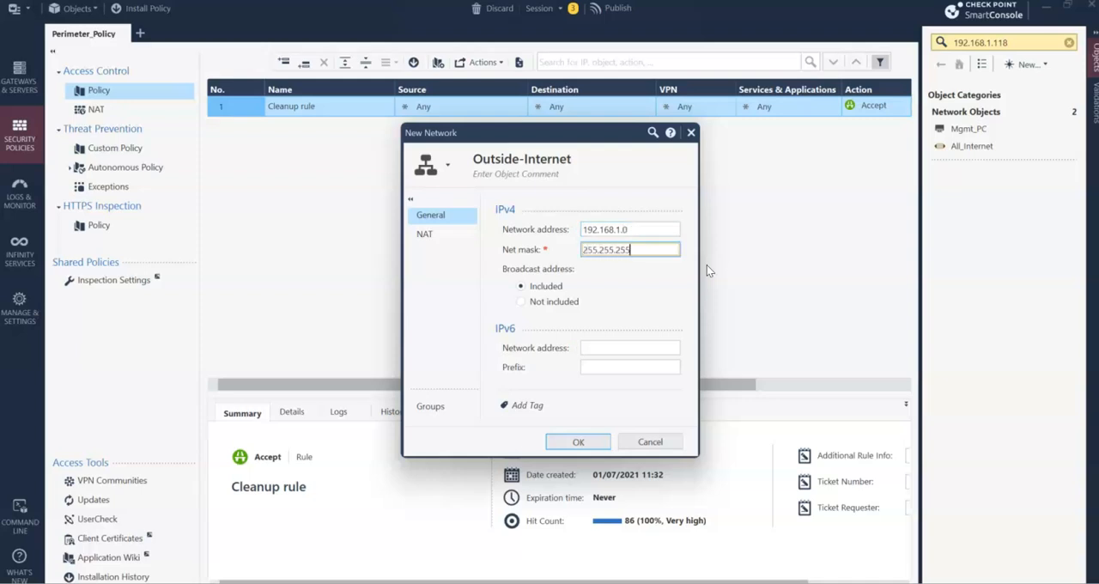
left_click(585, 443)
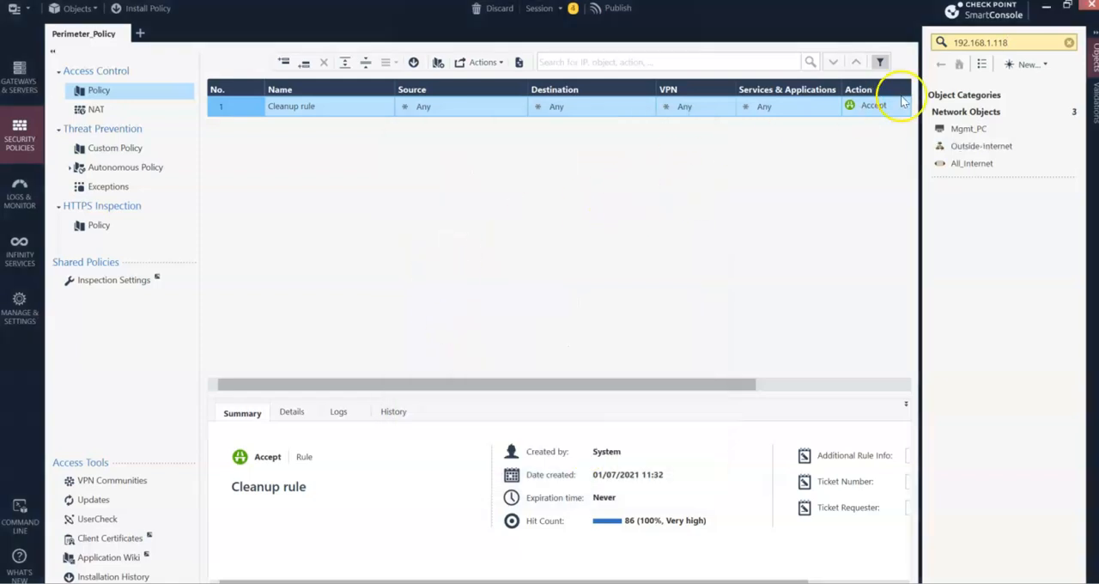
- Create a network object named Inside-LAN with IPv4 network address 10.1.1.0 and net mask 255.255.255.0, and save it
left_click(1044, 67)
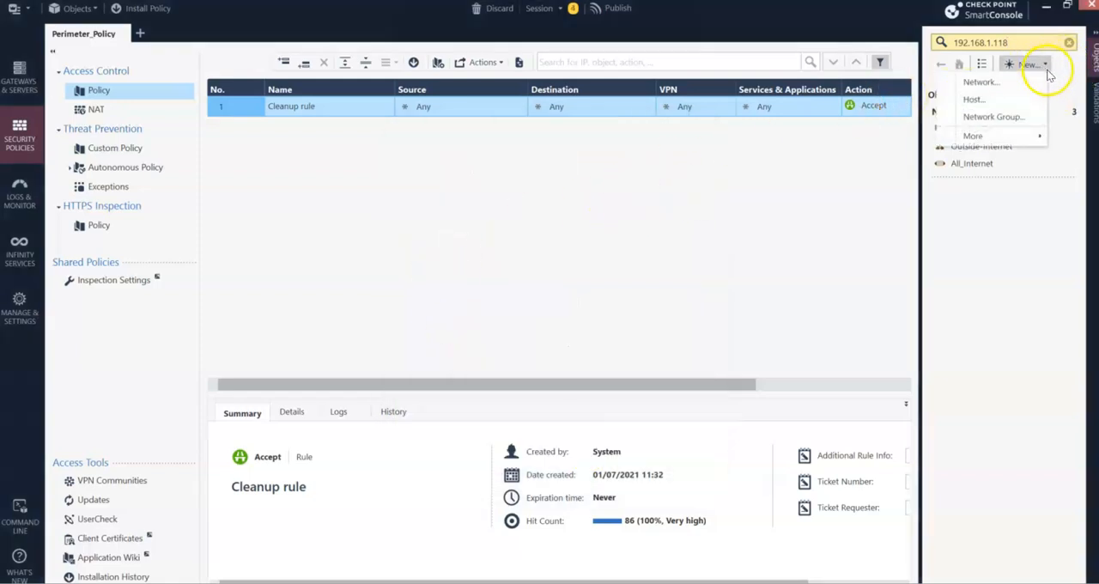
left_click(983, 84)
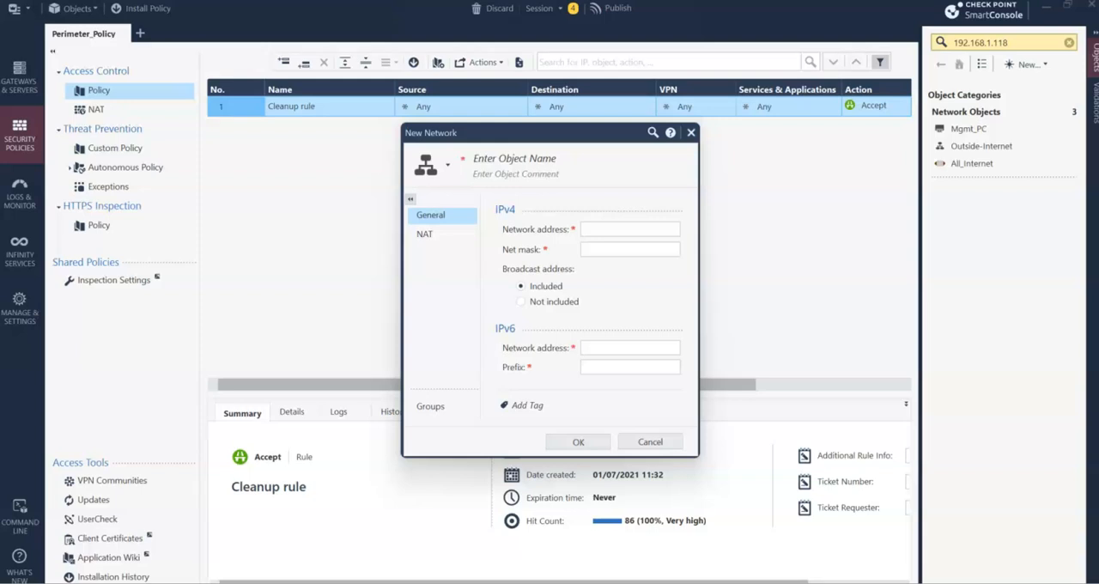
left_click(528, 161)
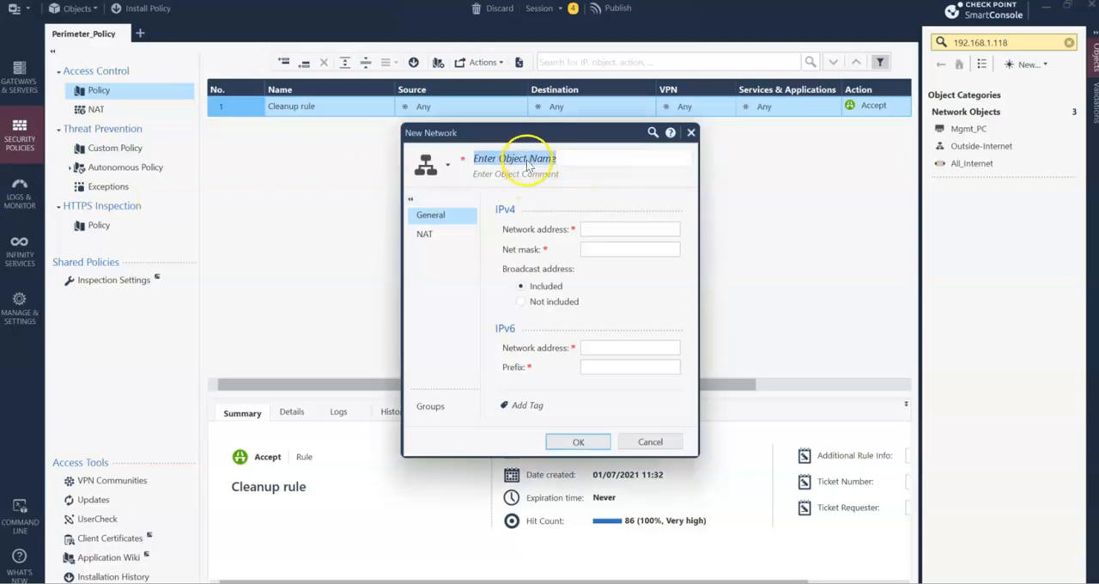
type("Inside-LAN")
left_click(601, 230)
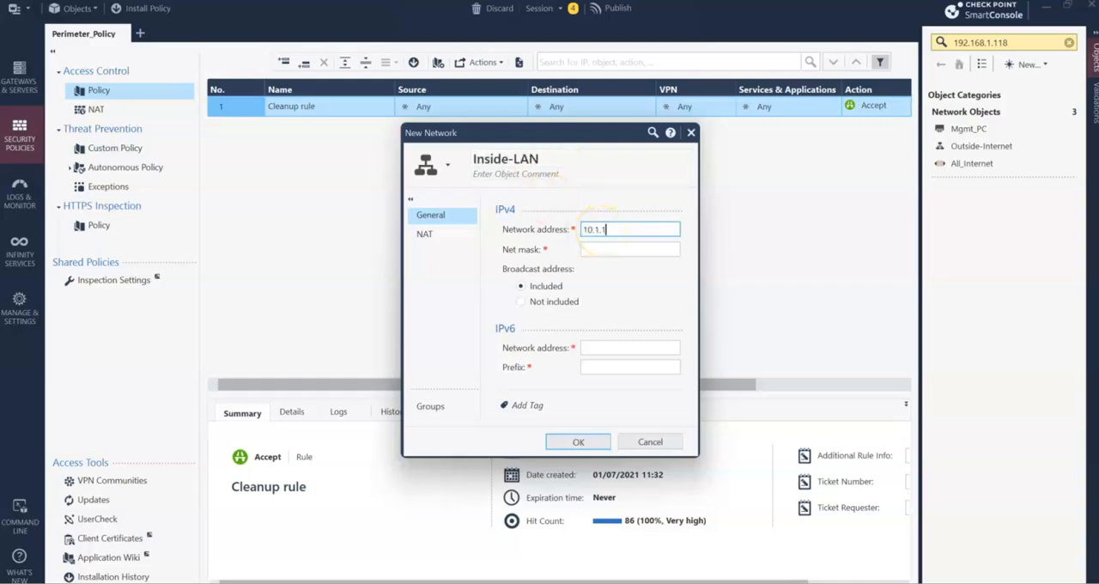
key("Tab")
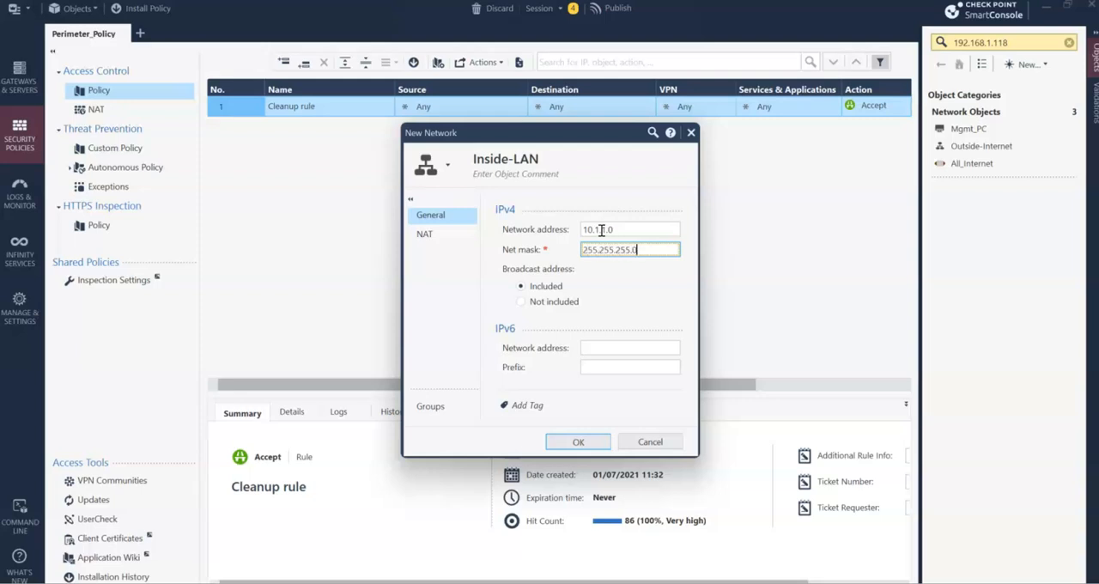
left_click(576, 442)
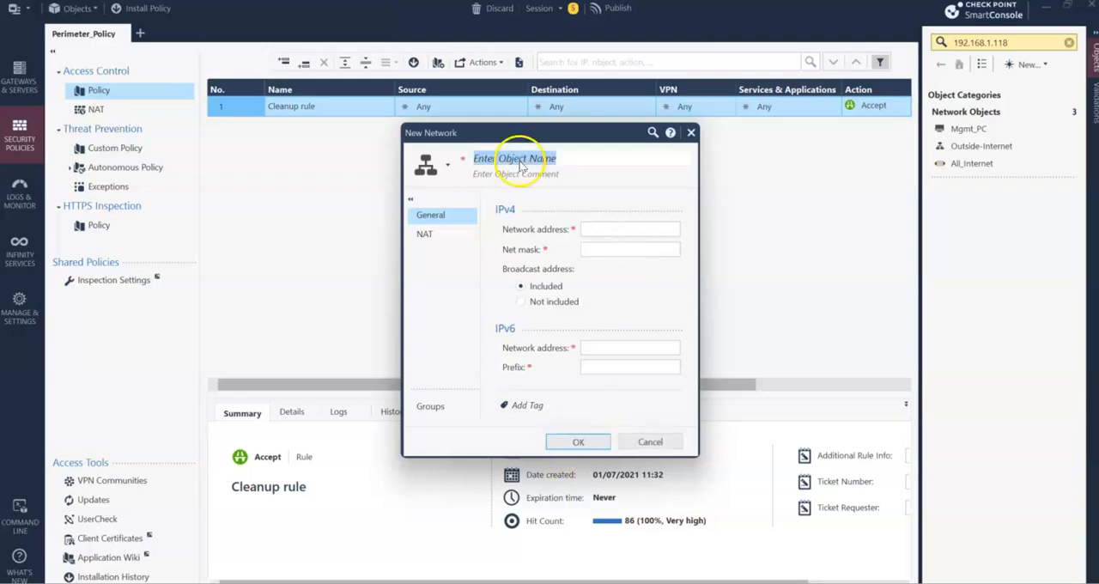
- Create a network object named DMZ-Web with IPv4 network address 10.2.2.0, fill in its net mask, and save it
type("DMZ-Web")
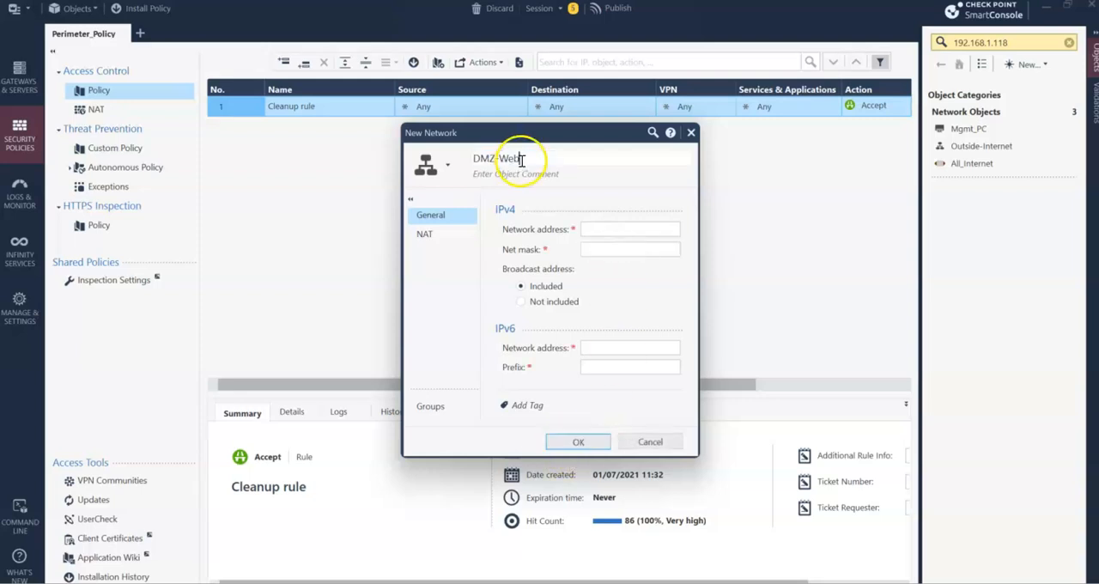
left_click(600, 229)
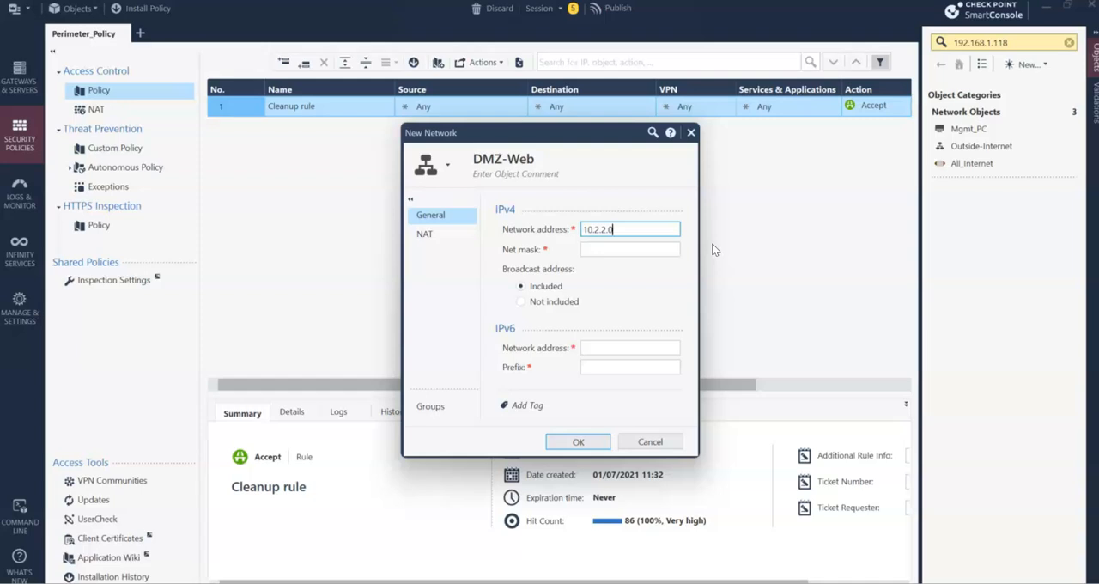
key("Tab")
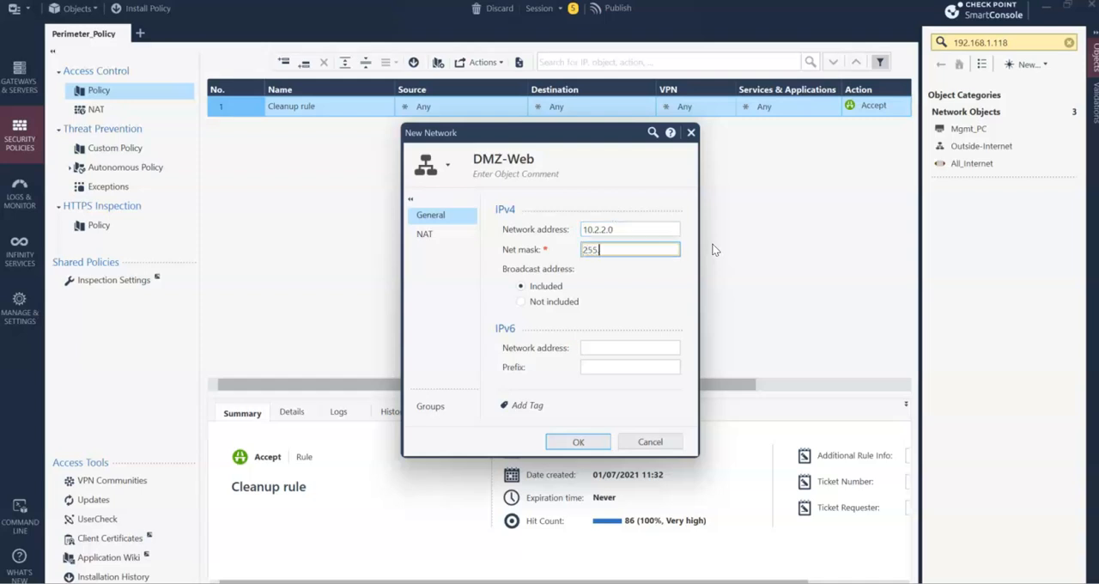
left_click(579, 443)
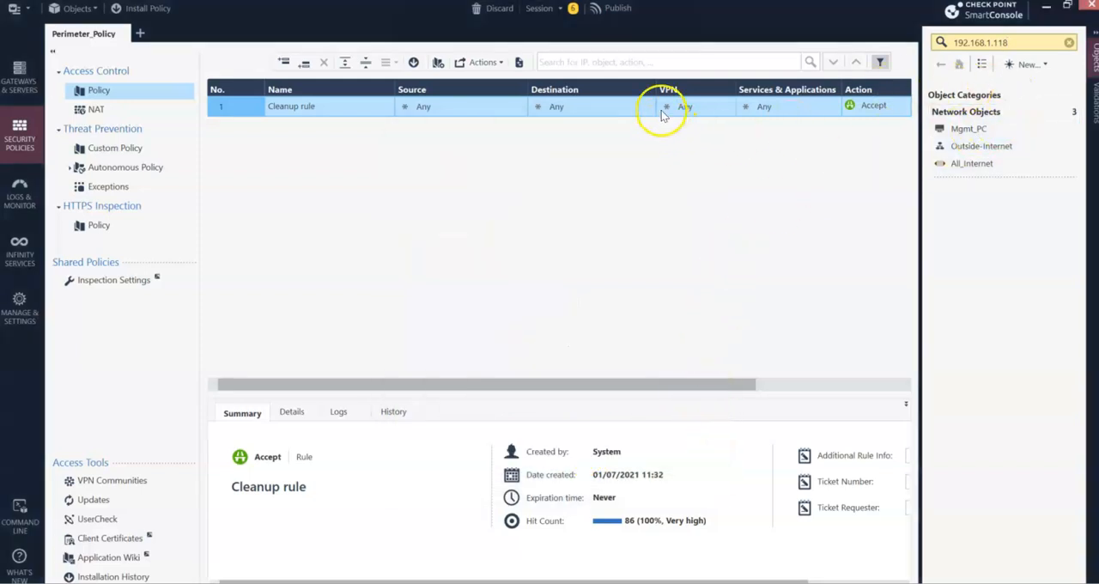
- Exit the full-screen VM view, publish the draft object changes with the description "Created Security Objects", and return to the full-screen console
key("ctrl+alt+Return")
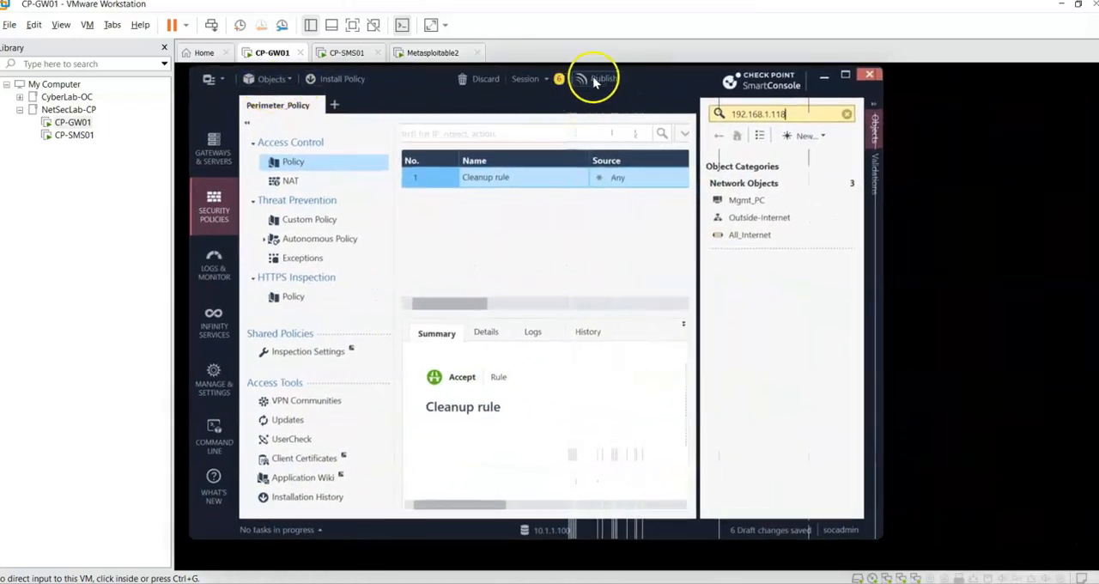
left_click(601, 78)
left_click(521, 328)
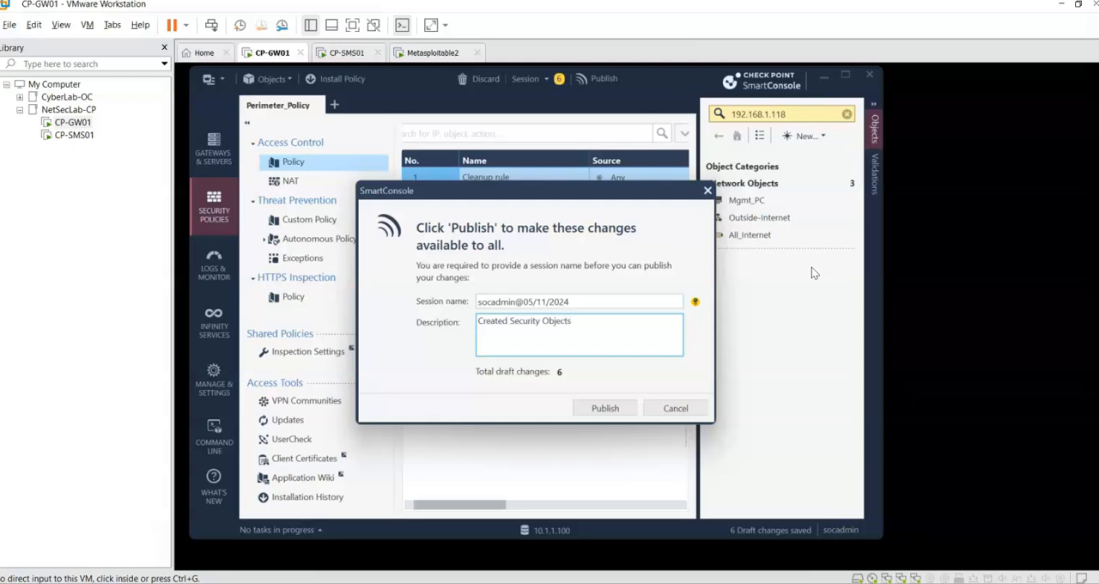
left_click(603, 412)
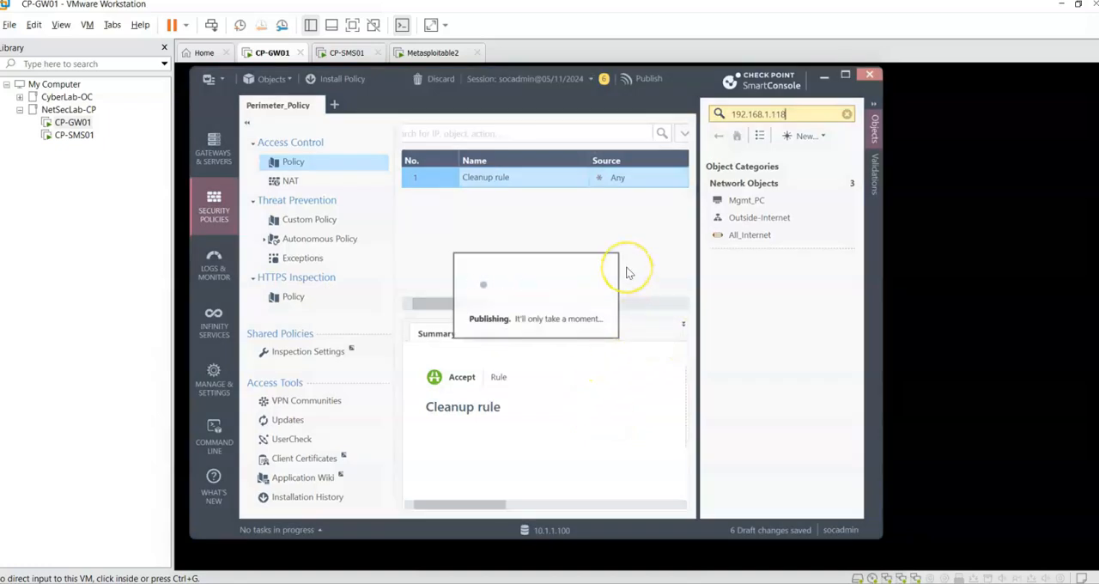
double_click(678, 74)
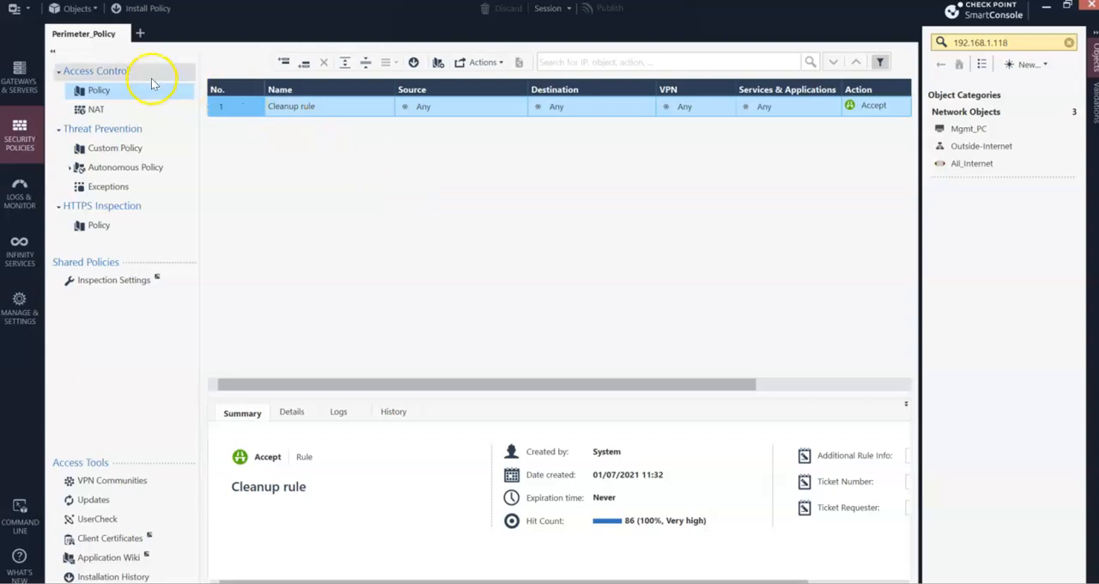
- Open the Audit Logs view in a new logs tab and show the details of the latest Publish entry
left_click(20, 192)
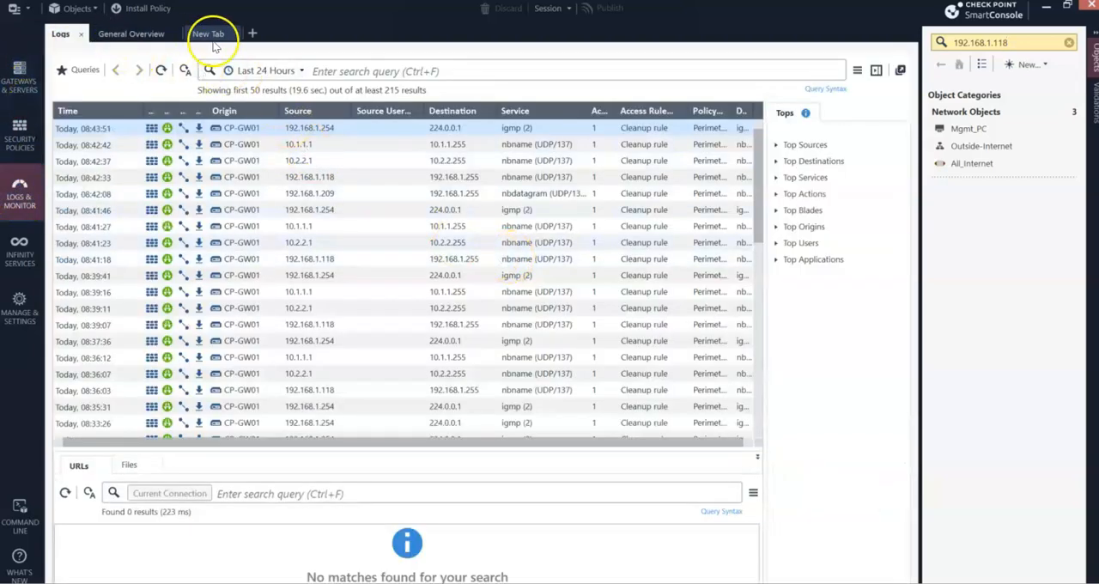
left_click(252, 34)
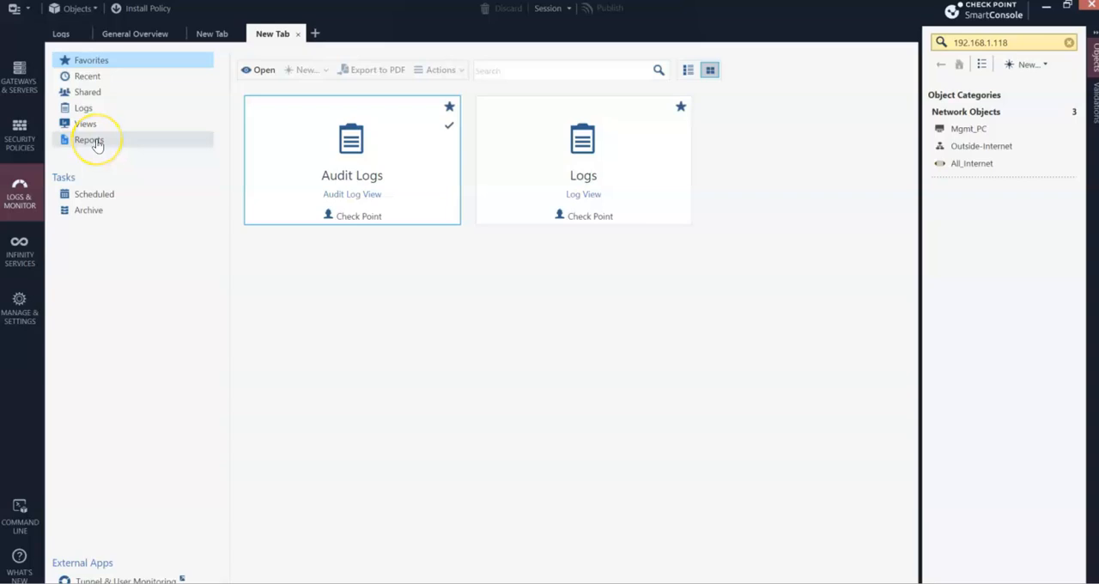
double_click(340, 167)
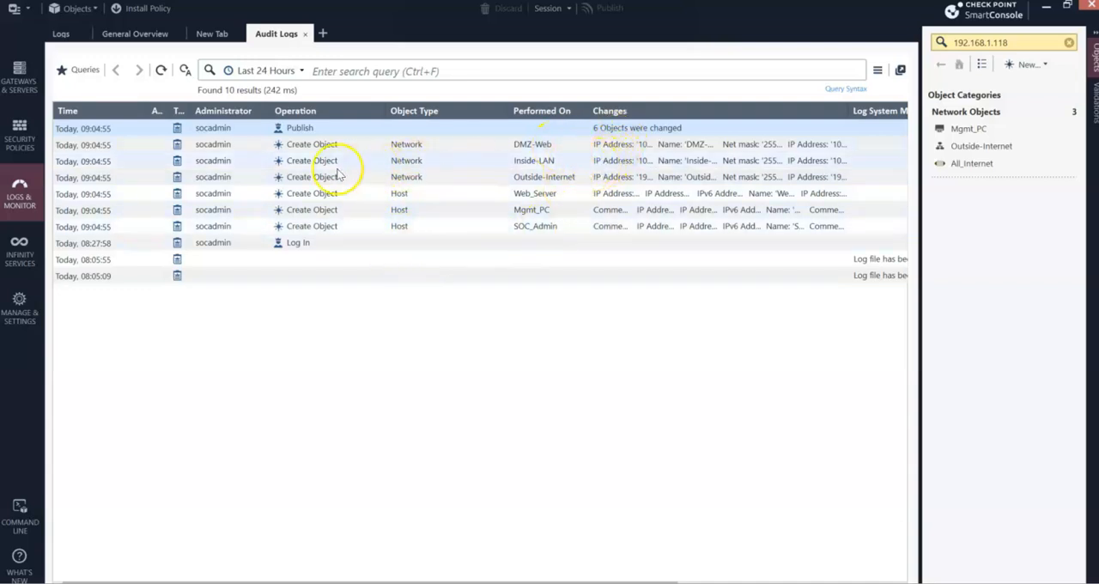
double_click(318, 129)
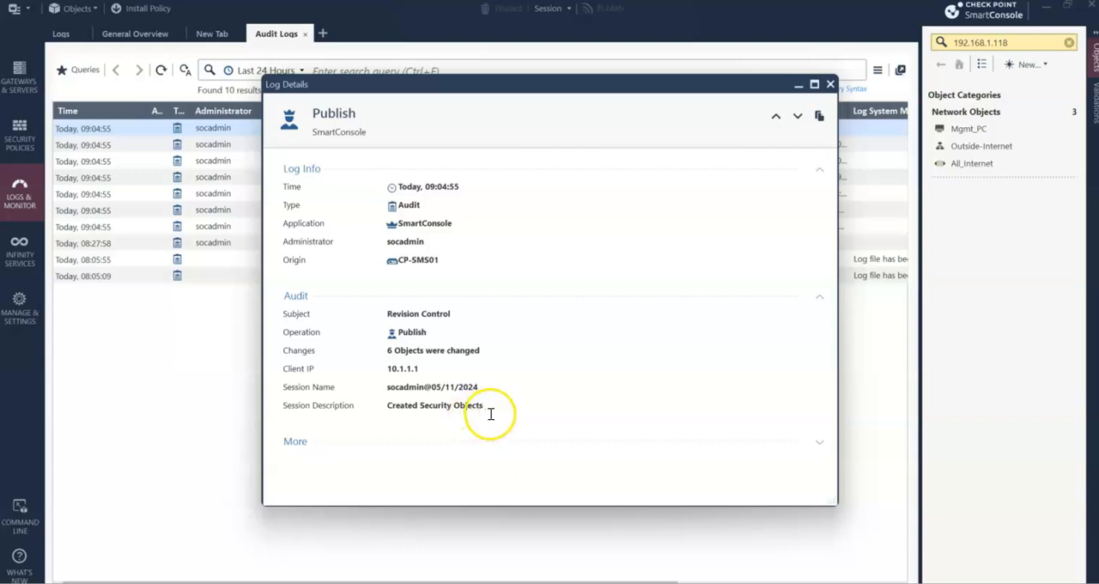
- Examine the session description in the Publish entry's details, close the details, and return to the Perimeter_Policy rulebase
left_click_drag(490, 409, 373, 413)
left_click(424, 411)
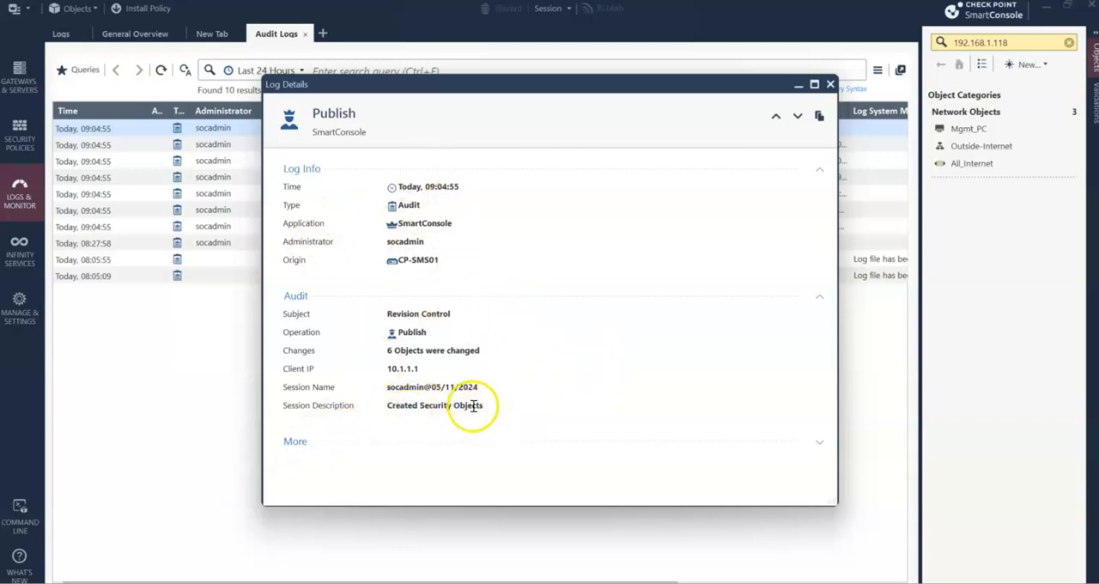
left_click_drag(479, 410, 381, 405)
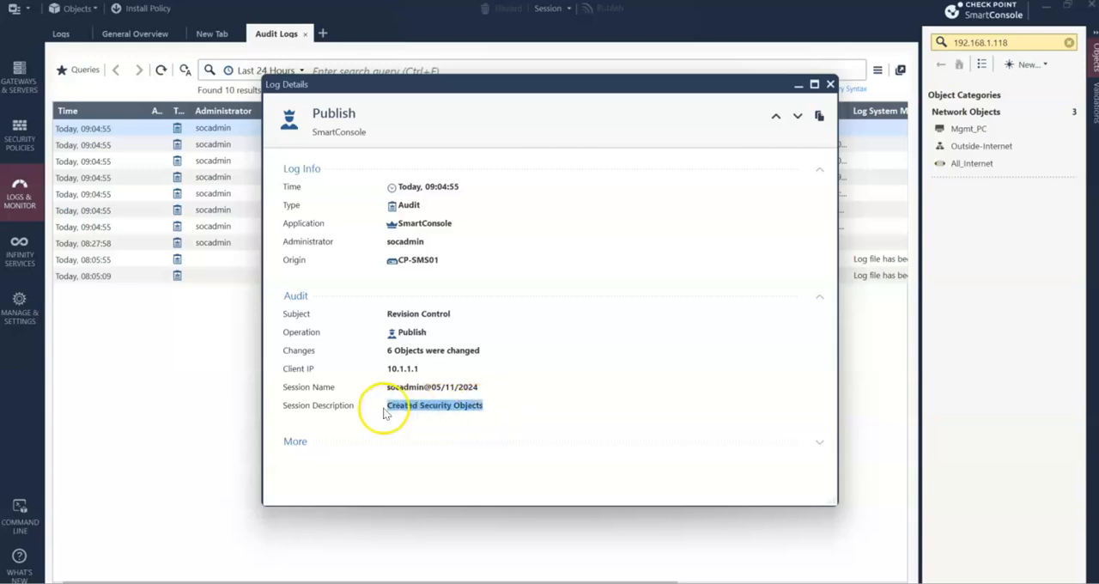
left_click(449, 425)
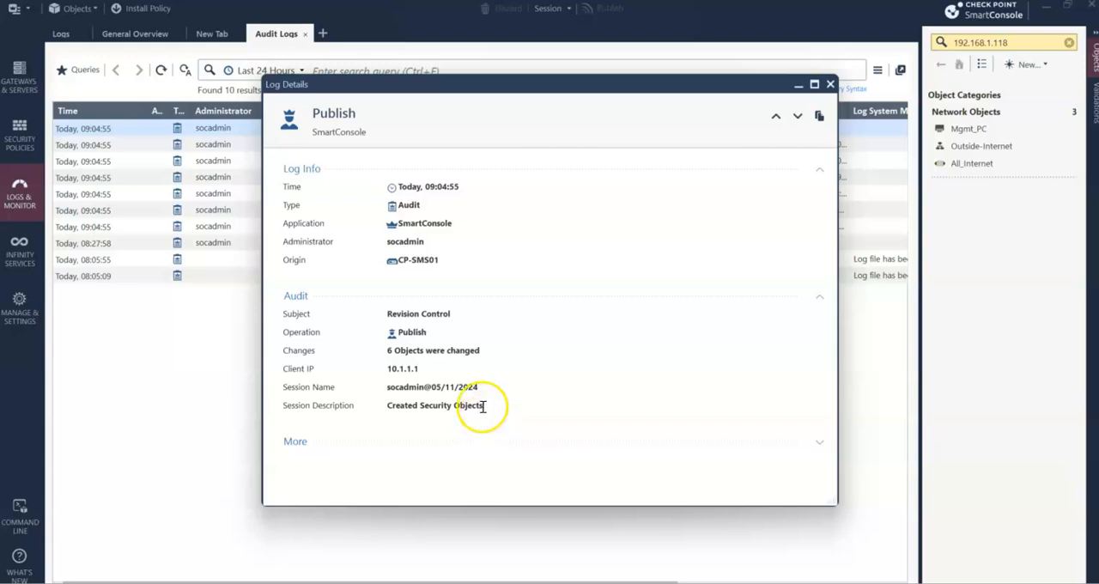
left_click_drag(484, 407, 392, 404)
left_click(442, 413)
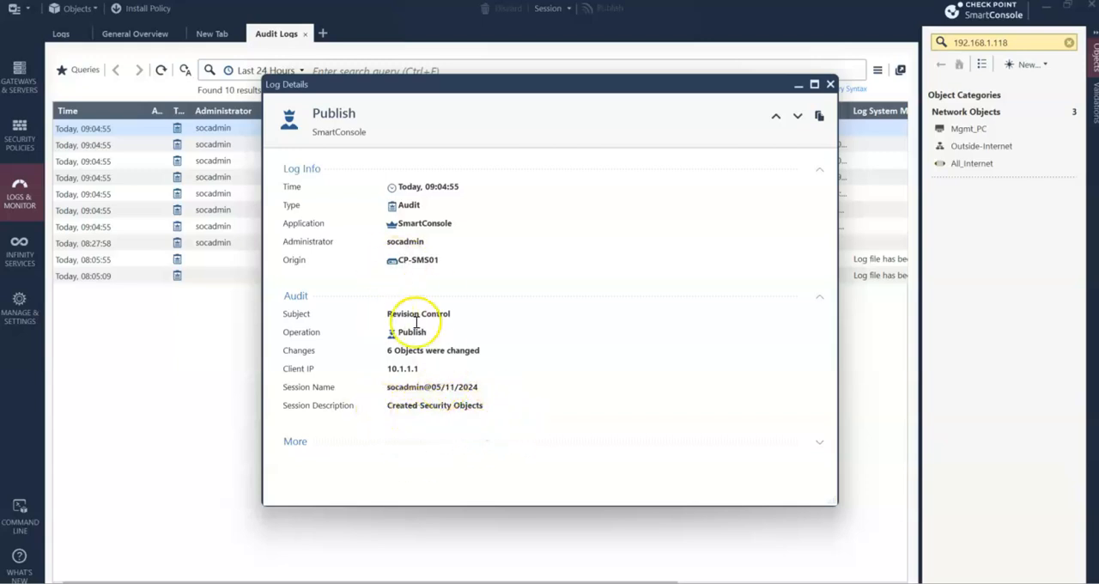
left_click(830, 84)
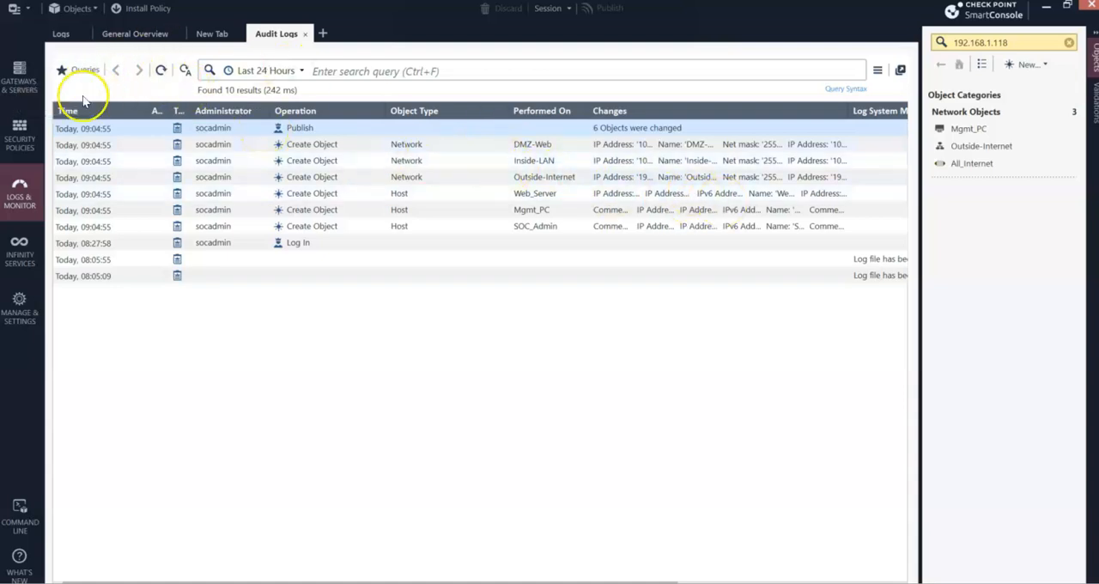
left_click(19, 142)
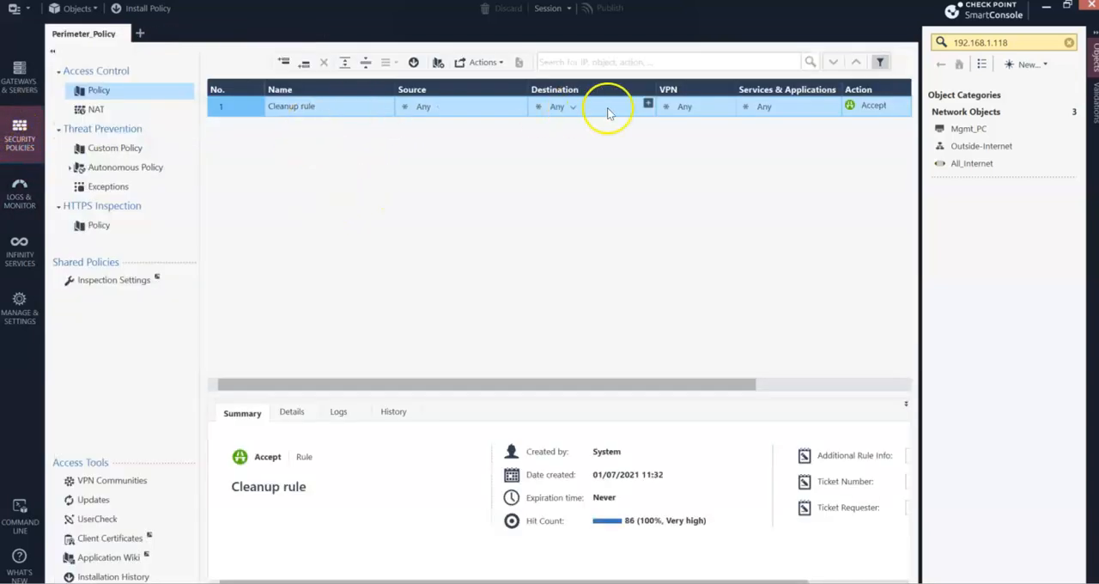